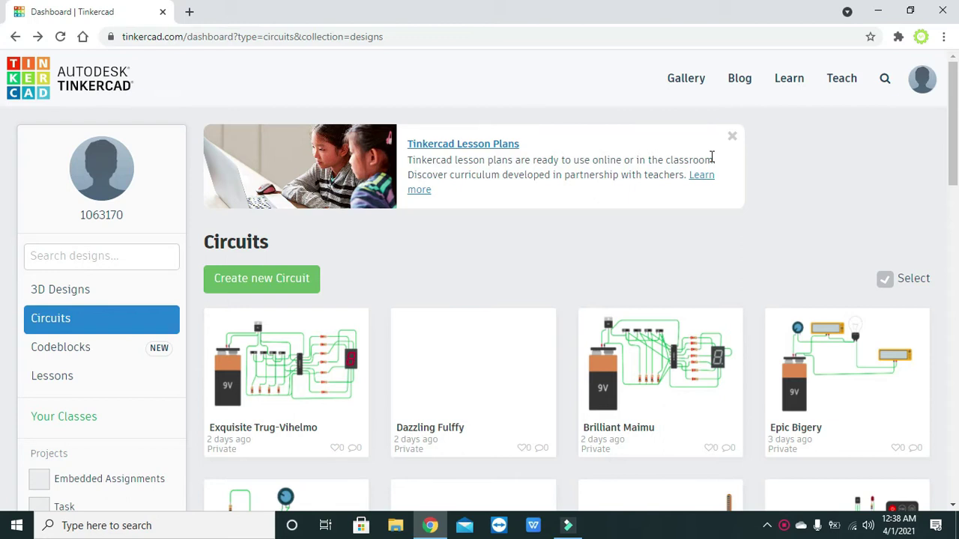
- Create a new circuit, which opens a blank design named 'Grand Trug' in the editor
{"action": "left_click", "coordinate": [262, 278]}
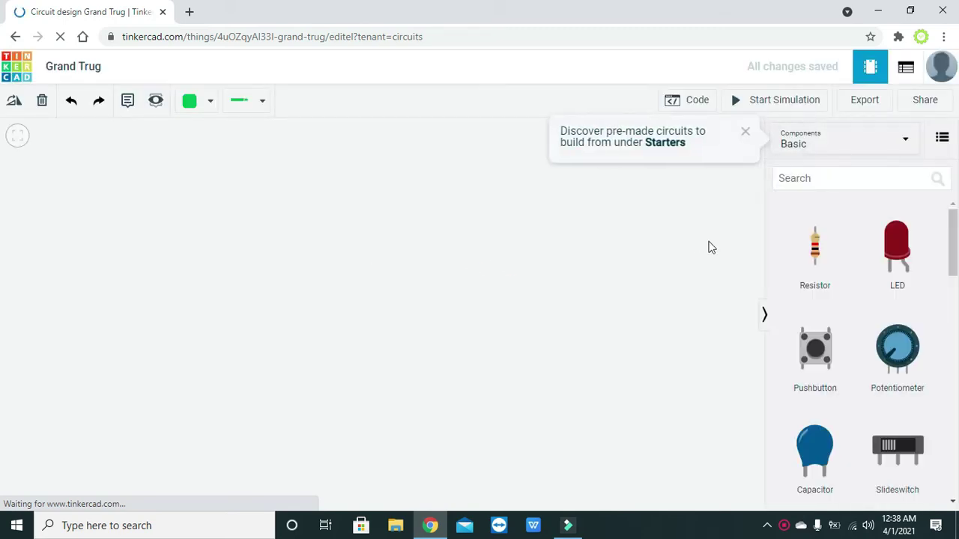
- Dismiss the Starters tip, try searching '74', then clear the search box
{"action": "left_click", "coordinate": [745, 132]}
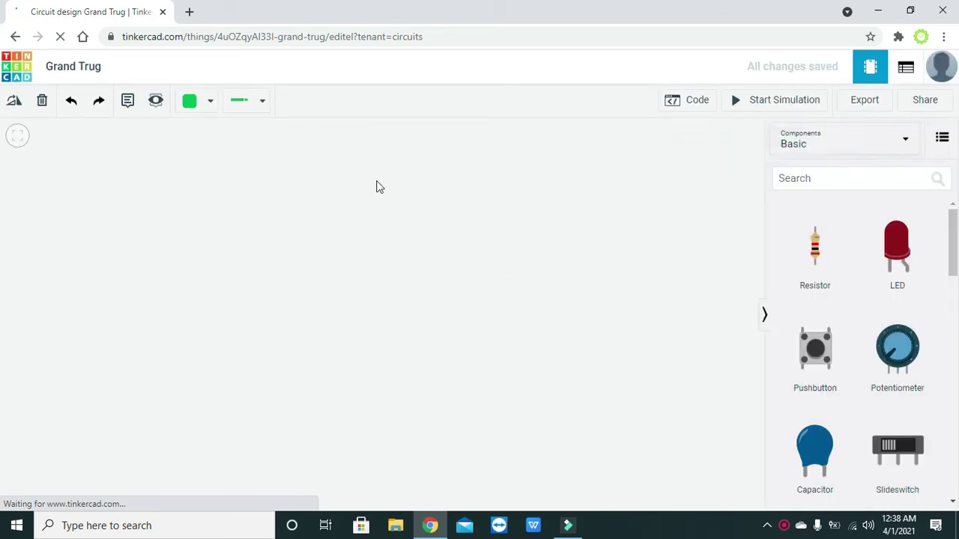
{"action": "left_click", "coordinate": [839, 182]}
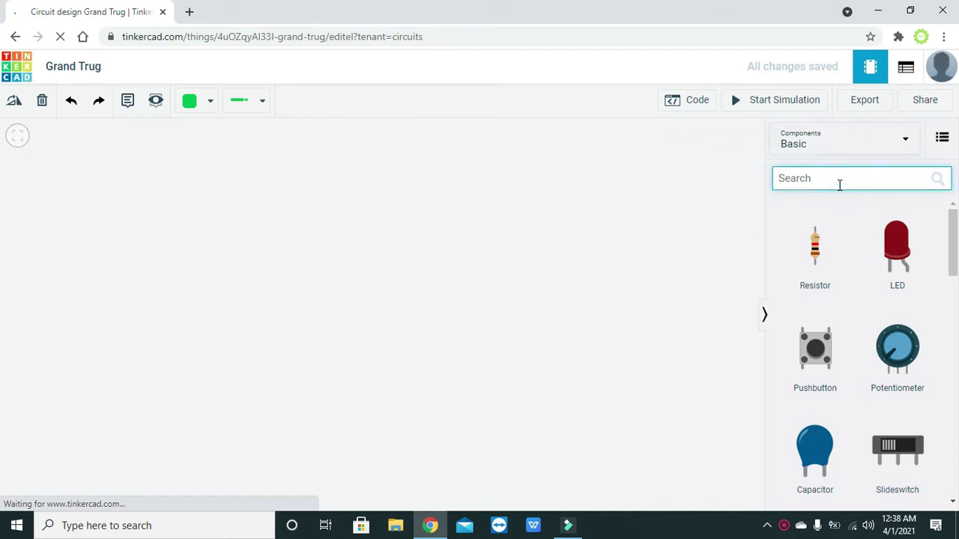
{"action": "type", "text": "74"}
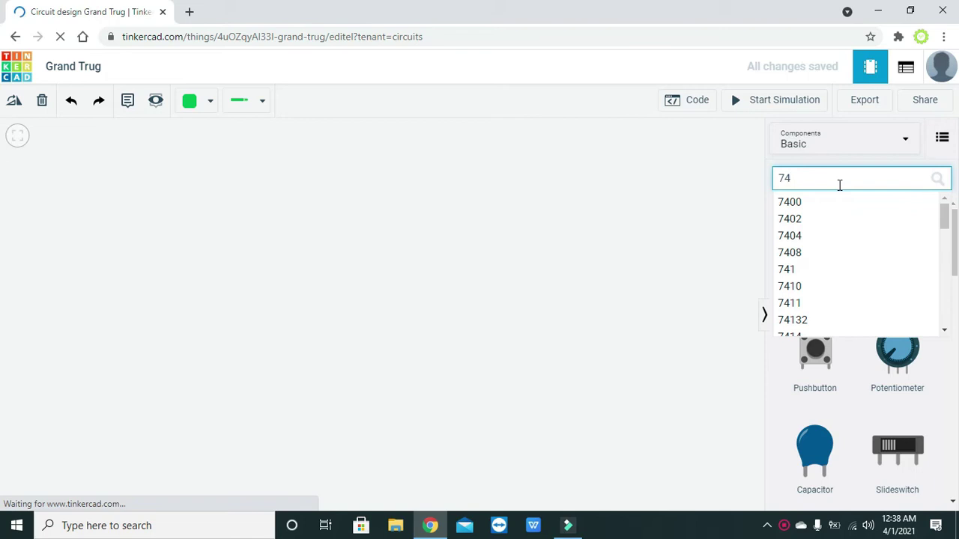
{"action": "left_click", "coordinate": [715, 210]}
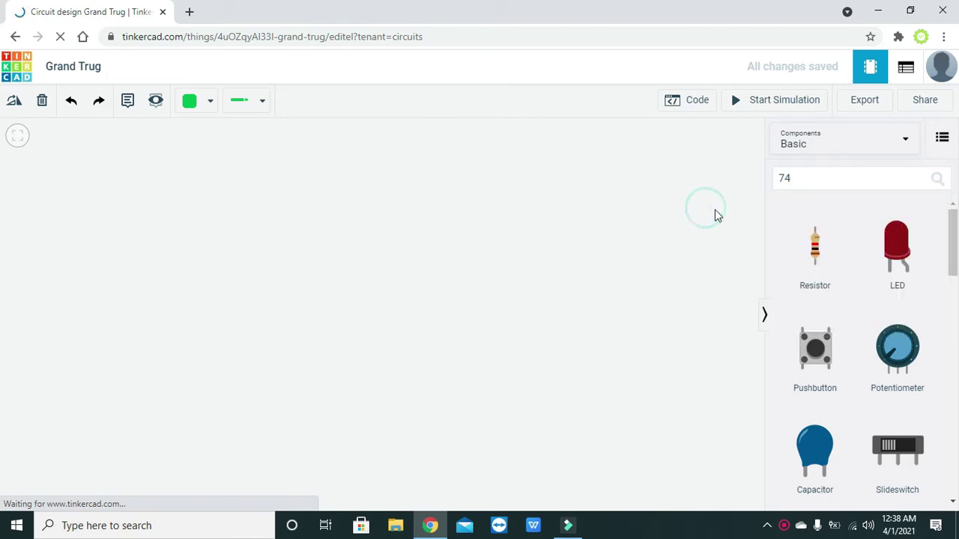
{"action": "left_click", "coordinate": [893, 183]}
{"action": "type", "text": "L08"}
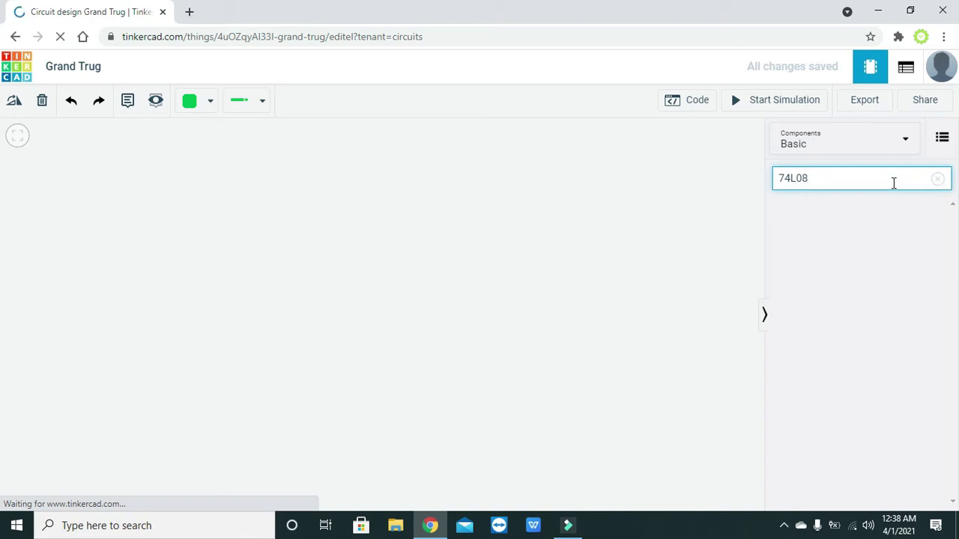
{"action": "key", "text": "BackSpace"}
{"action": "key", "text": "BackSpace"}
{"action": "key", "text": "BackSpace"}
{"action": "key", "text": "BackSpace"}
{"action": "key", "text": "BackSpace"}
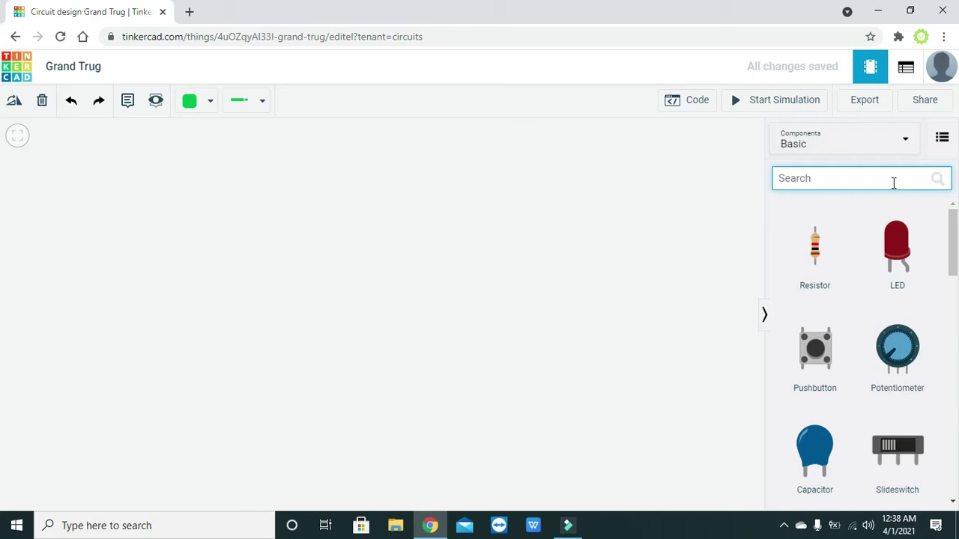
- Set the Components library dropdown to All
{"action": "left_click_drag", "start_coordinate": [954, 220], "coordinate": [955, 457]}
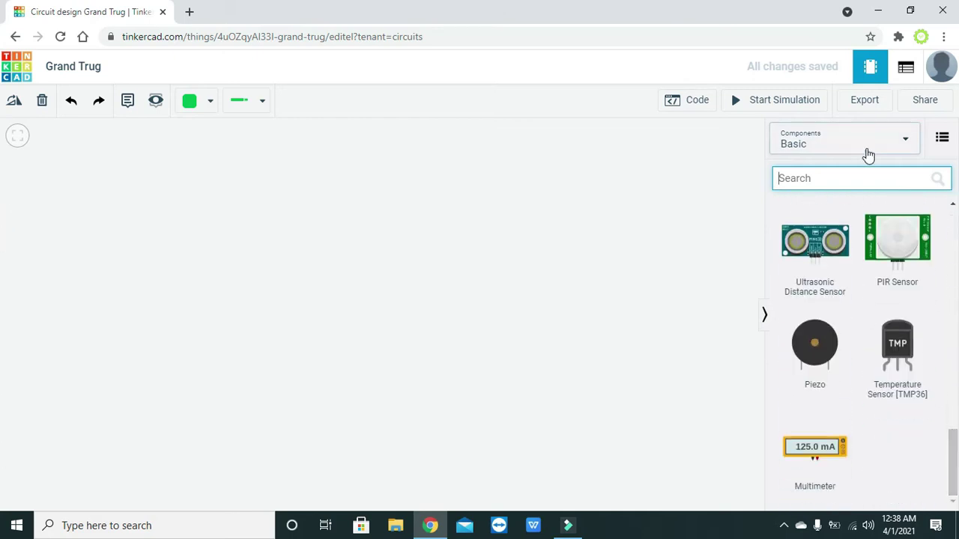
{"action": "left_click", "coordinate": [865, 150]}
{"action": "left_click", "coordinate": [848, 202]}
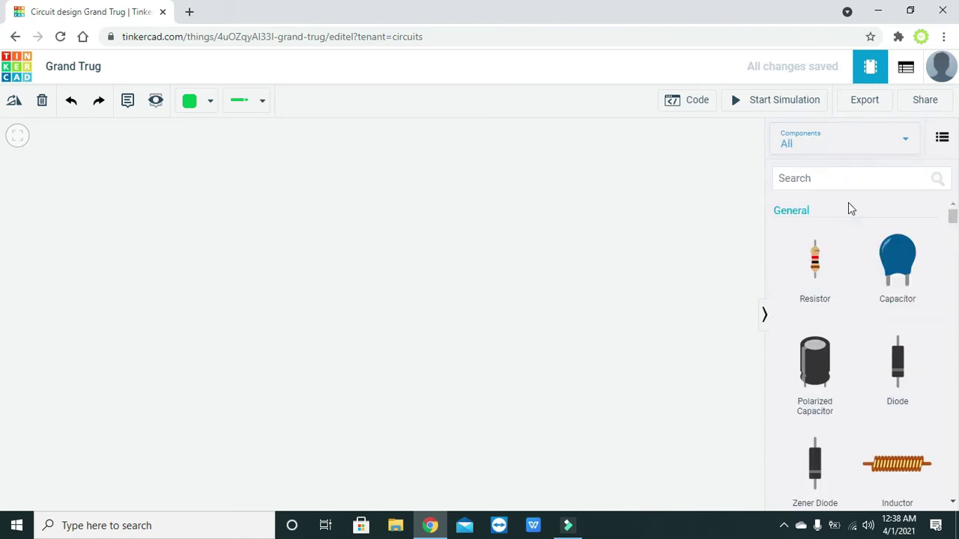
- Scroll the All components list to Logic and place the 74HC08 Quad AND gate on the canvas
{"action": "left_click_drag", "start_coordinate": [952, 217], "coordinate": [953, 405]}
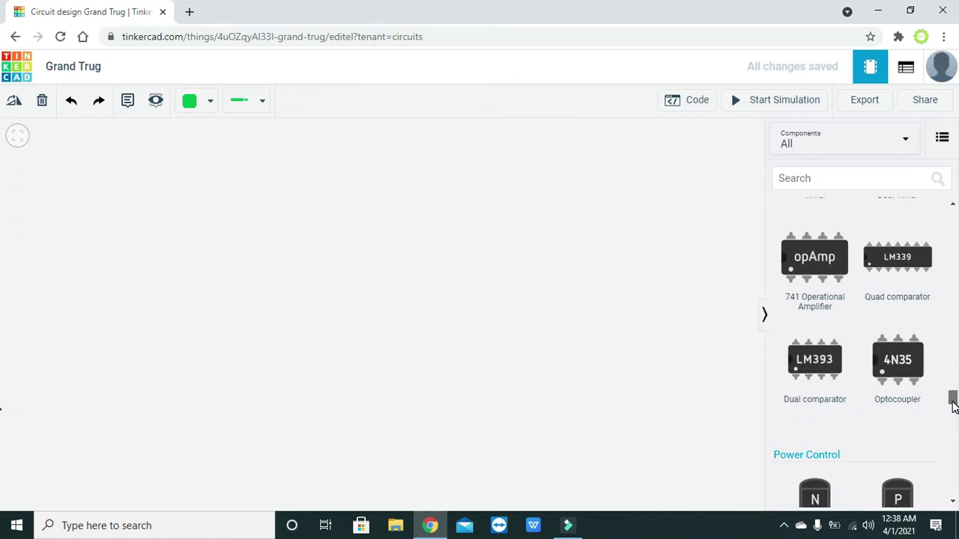
{"action": "left_click", "coordinate": [954, 405]}
{"action": "left_click_drag", "start_coordinate": [953, 404], "coordinate": [953, 454]}
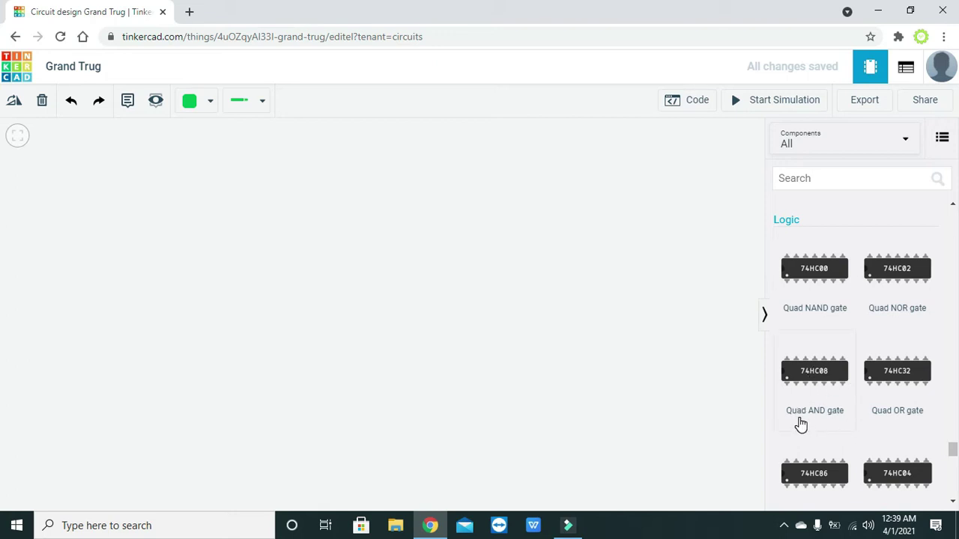
{"action": "left_click_drag", "start_coordinate": [818, 374], "coordinate": [390, 301]}
{"action": "left_click", "coordinate": [402, 308]}
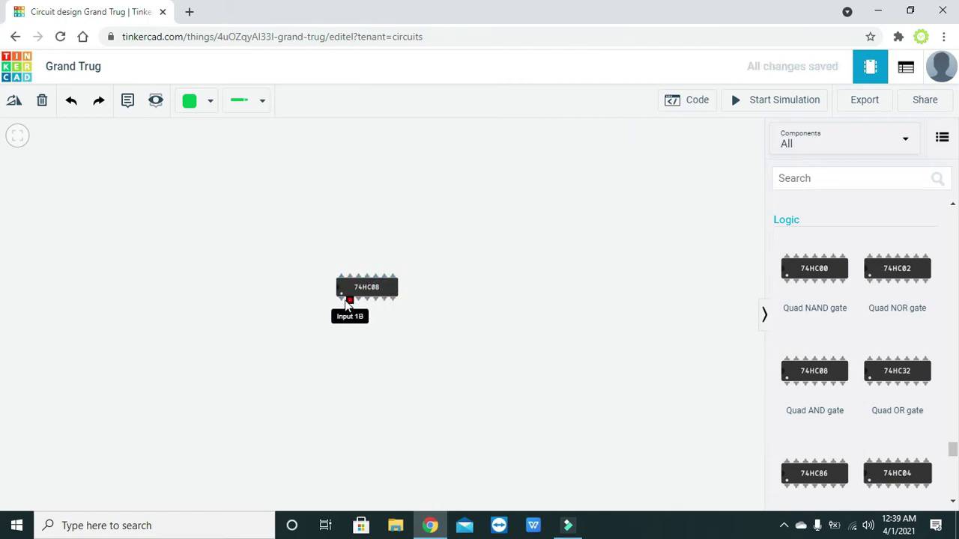
- Select the 74HC08 chip and nudge it slightly right and down
{"action": "left_click", "coordinate": [385, 285]}
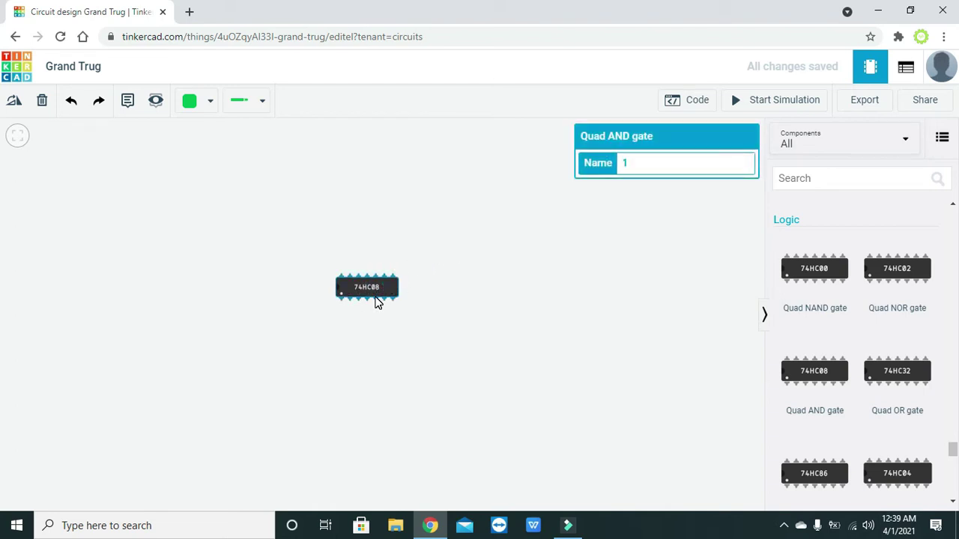
{"action": "left_click", "coordinate": [407, 311]}
{"action": "left_click", "coordinate": [378, 287]}
{"action": "left_click_drag", "start_coordinate": [362, 293], "coordinate": [405, 299]}
{"action": "left_click", "coordinate": [413, 316]}
{"action": "left_click", "coordinate": [392, 297]}
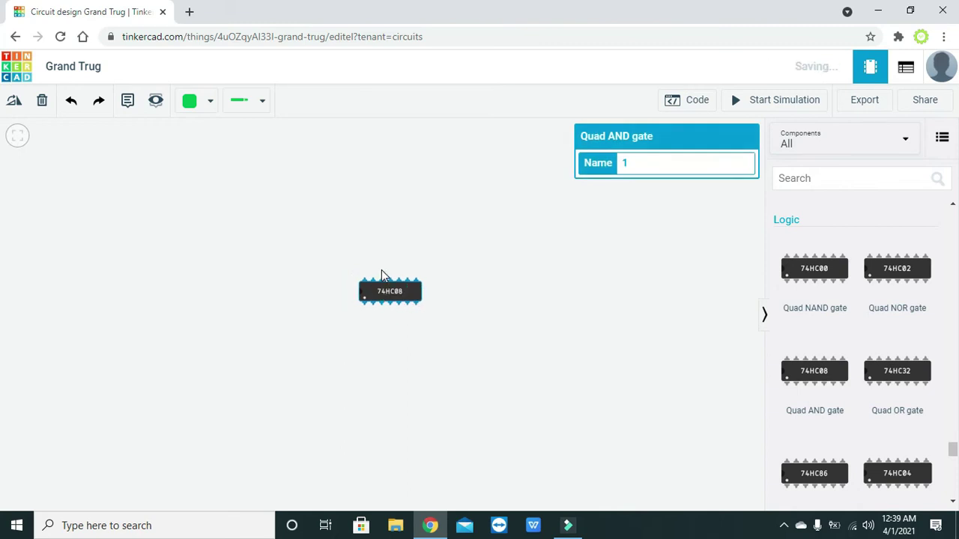
- Rotate the chip three times so it stands vertical, then move it right and down
{"action": "left_click", "coordinate": [20, 108]}
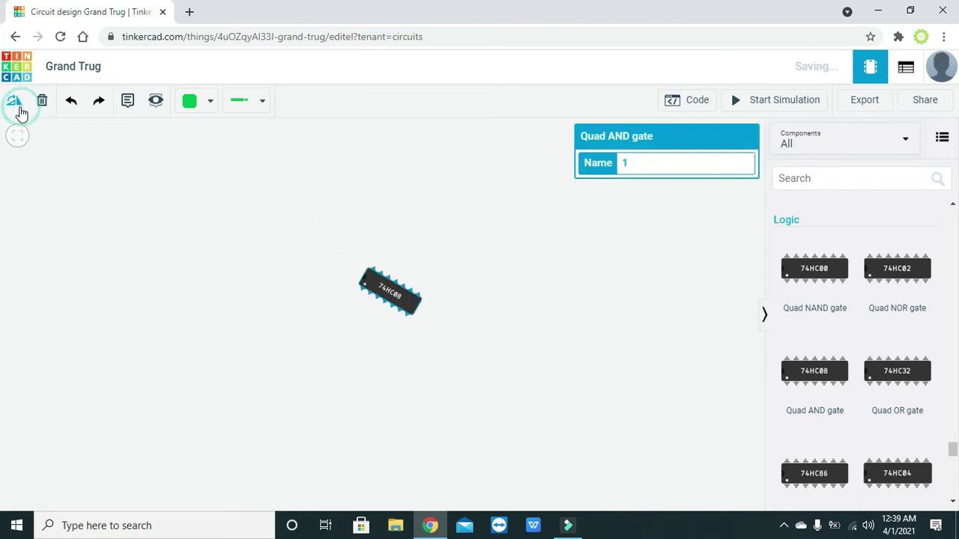
{"action": "left_click", "coordinate": [21, 108]}
{"action": "left_click", "coordinate": [20, 108]}
{"action": "left_click", "coordinate": [423, 315]}
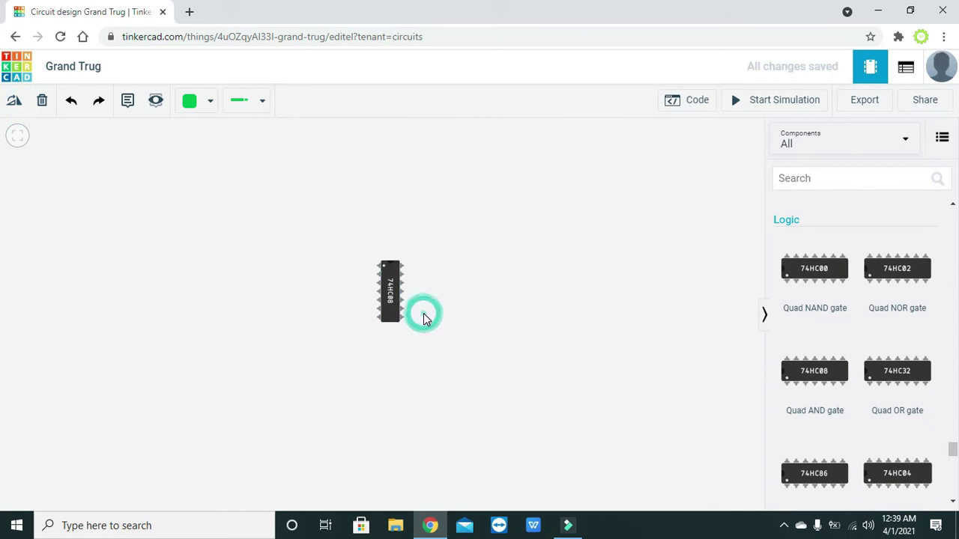
{"action": "scroll", "coordinate": [423, 314], "scroll_direction": "up", "scroll_amount": 2}
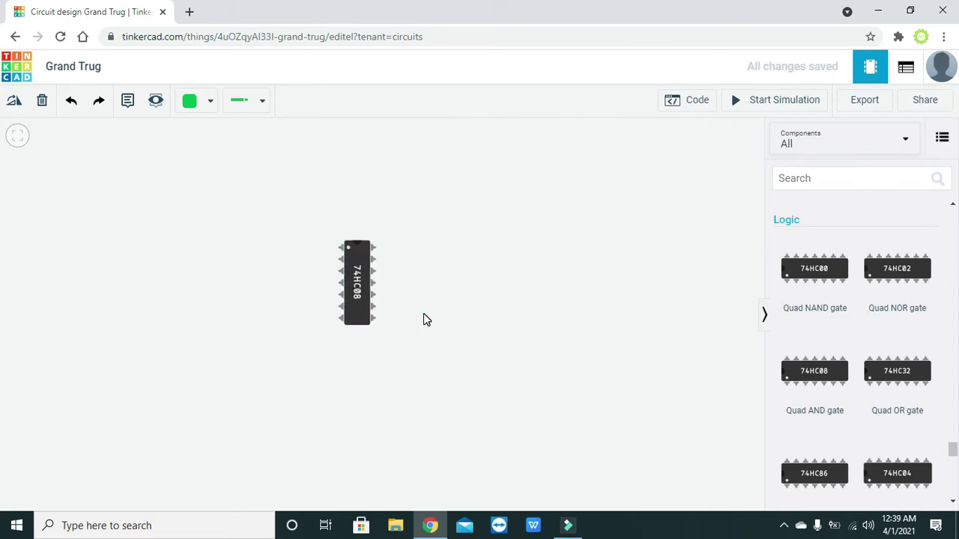
{"action": "left_click_drag", "start_coordinate": [357, 273], "coordinate": [395, 295]}
{"action": "left_click", "coordinate": [477, 335]}
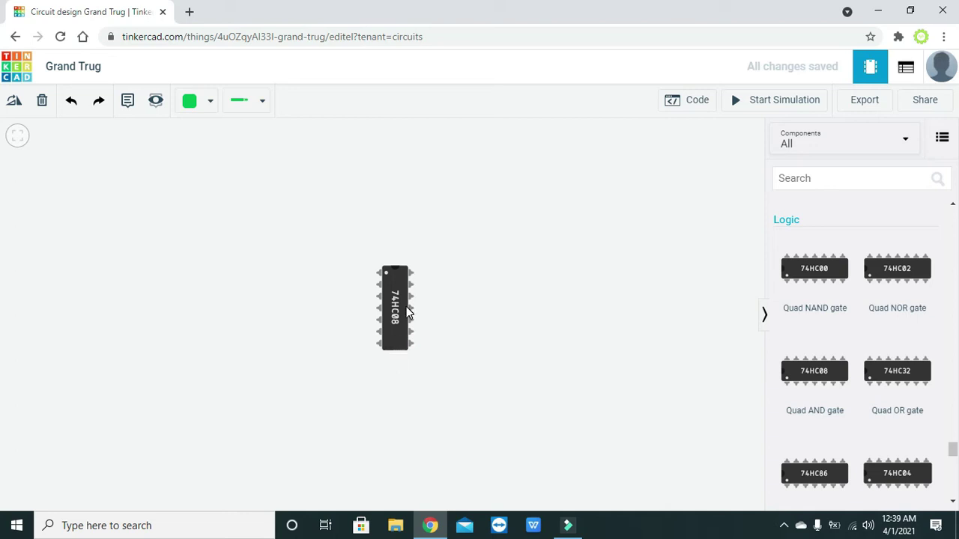
{"action": "left_click", "coordinate": [798, 173]}
- Search 'battery' and place a 9V battery left of the chip, rotated three times to stand terminals-up
{"action": "type", "text": "b"}
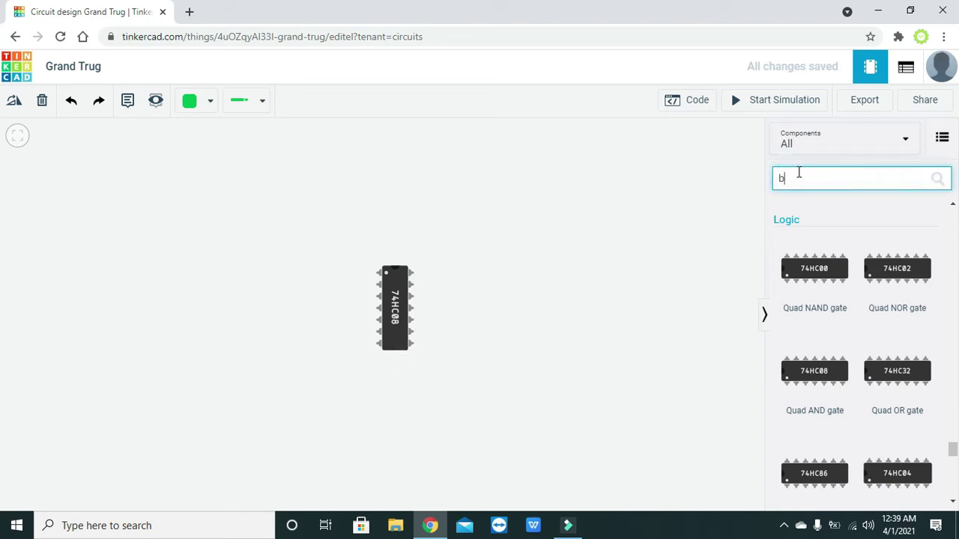
{"action": "type", "text": "attery"}
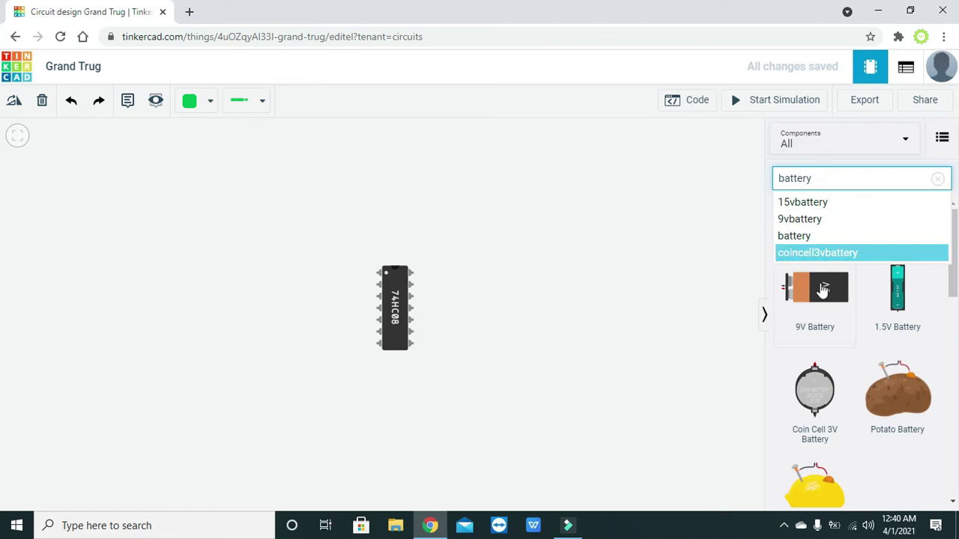
{"action": "left_click_drag", "start_coordinate": [824, 290], "coordinate": [23, 322]}
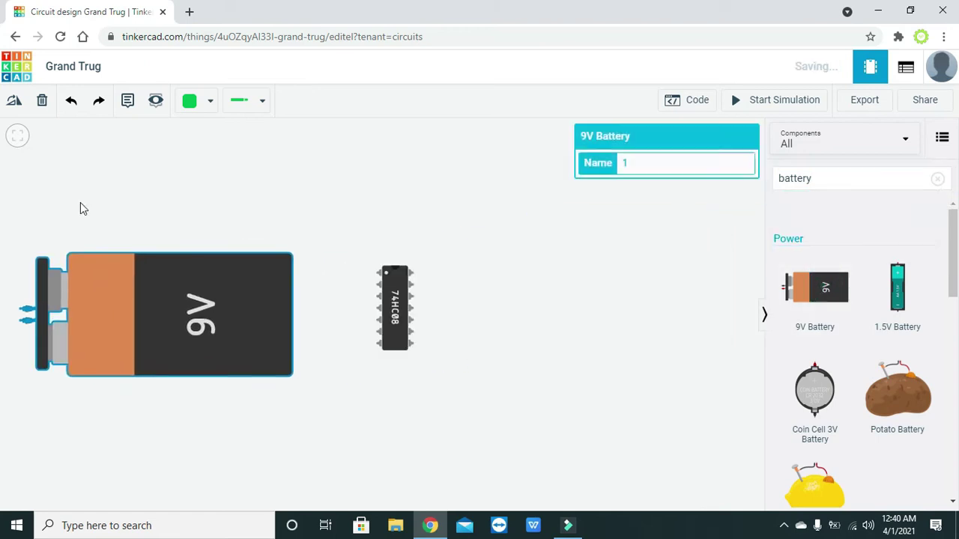
{"action": "left_click", "coordinate": [16, 102]}
{"action": "left_click", "coordinate": [17, 102]}
{"action": "left_click", "coordinate": [16, 103]}
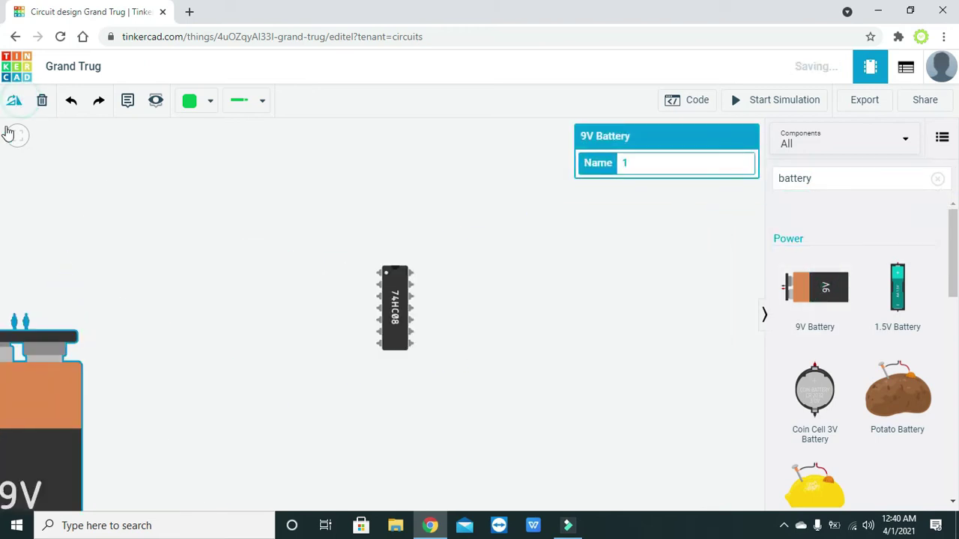
{"action": "left_click_drag", "start_coordinate": [48, 411], "coordinate": [132, 293]}
{"action": "left_click", "coordinate": [201, 307]}
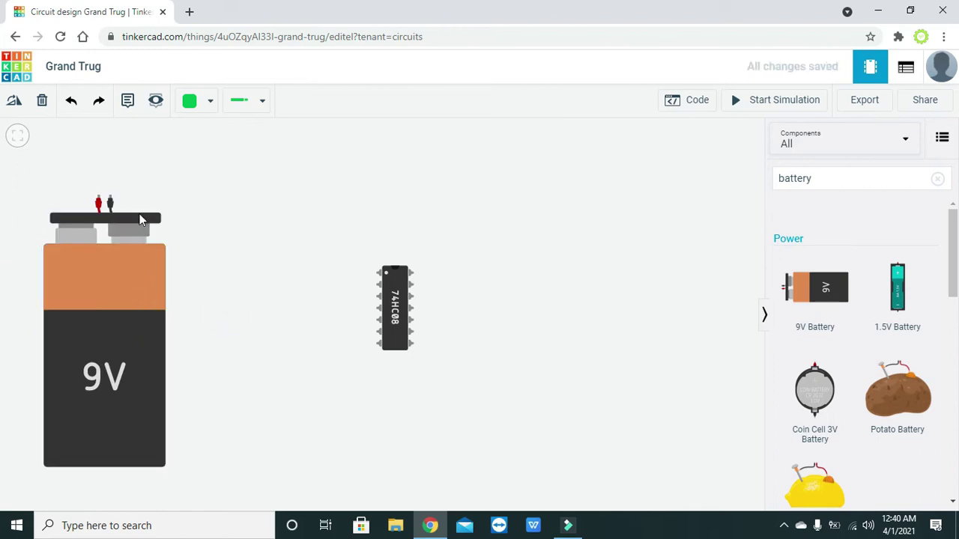
- Start a wire from the chip's Ground pin, cancel it, and select the old 'battery' search text
{"action": "left_click", "coordinate": [376, 344]}
{"action": "key", "text": "Escape"}
{"action": "double_click", "coordinate": [847, 178]}
{"action": "left_click_drag", "start_coordinate": [846, 178], "coordinate": [713, 196]}
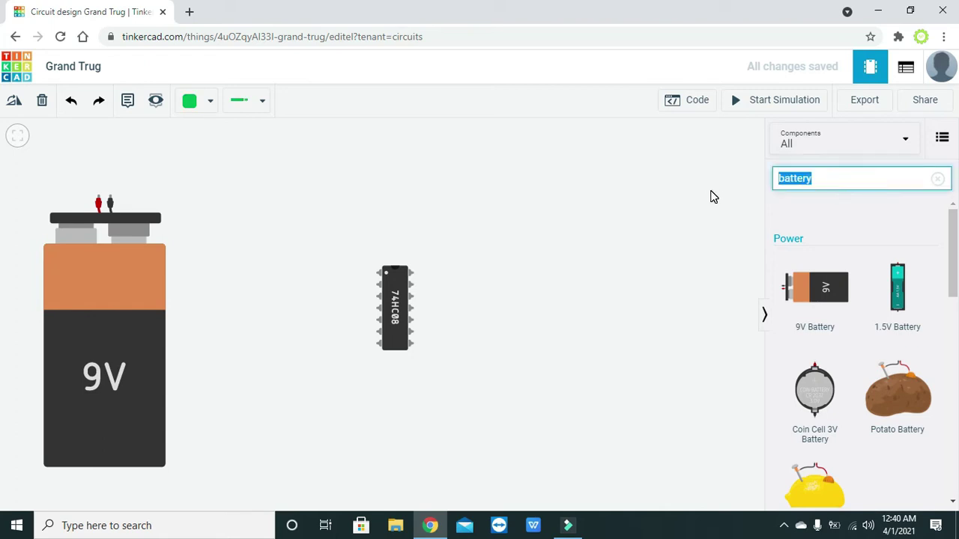
- Search '7805', place the LM7805 regulator near the top, and wire its ground to the battery's negative terminal
{"action": "type", "text": "7805"}
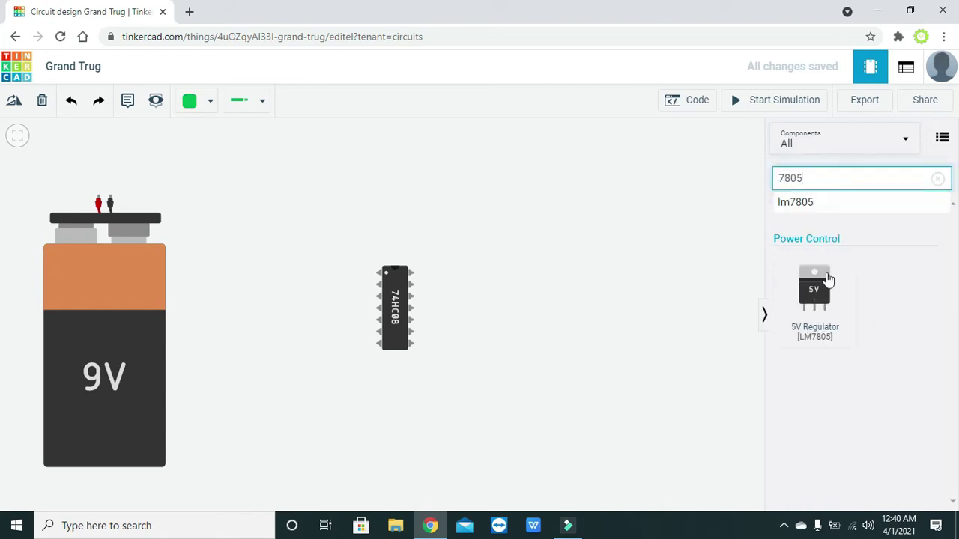
{"action": "left_click_drag", "start_coordinate": [828, 279], "coordinate": [273, 194]}
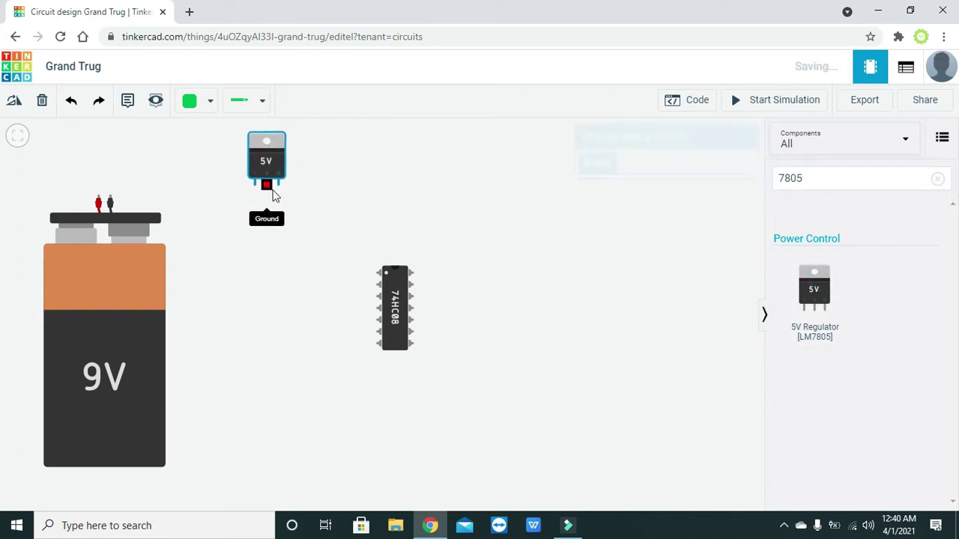
{"action": "left_click", "coordinate": [267, 184]}
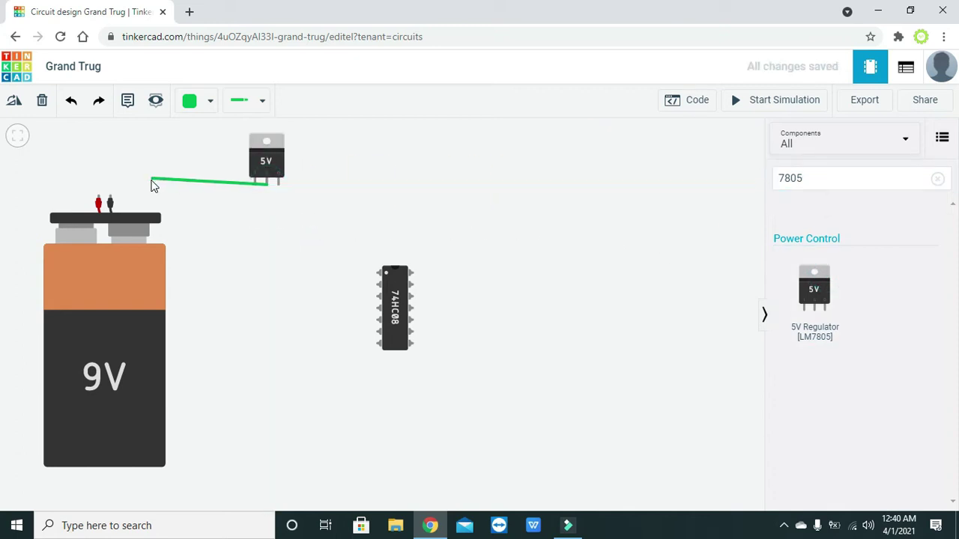
{"action": "left_click", "coordinate": [110, 197]}
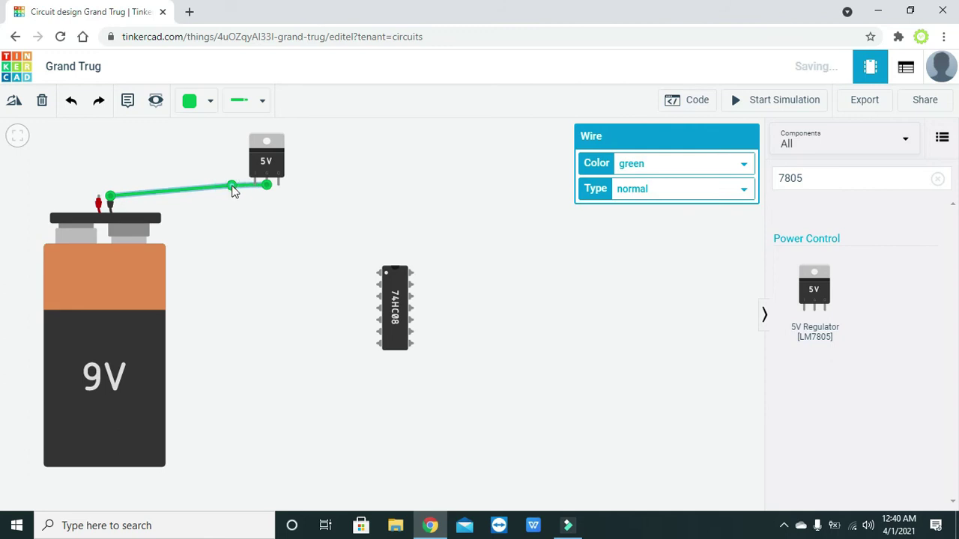
{"action": "left_click_drag", "start_coordinate": [232, 191], "coordinate": [266, 196]}
{"action": "left_click", "coordinate": [280, 197]}
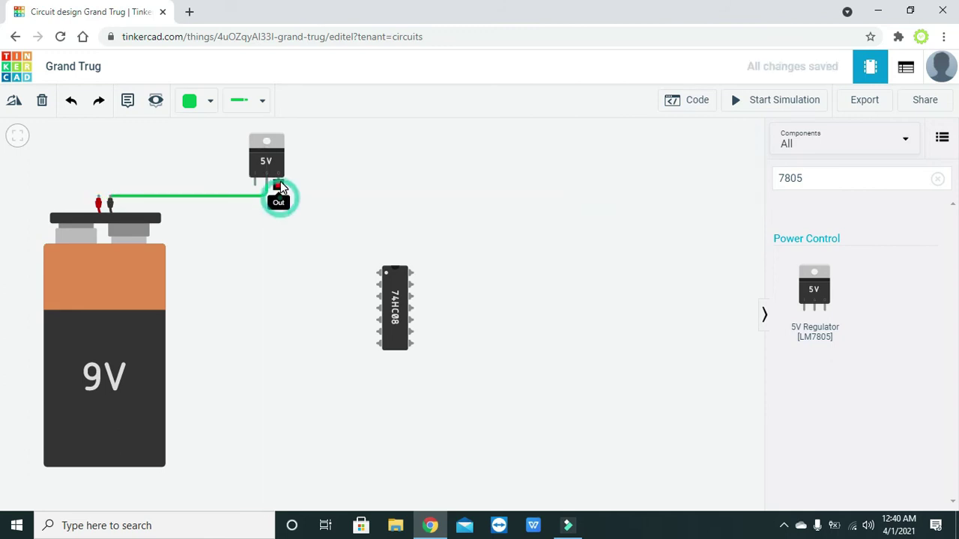
- Wire the regulator's Out pin to the 74HC08's top-right VCC pin with a right-angle corner
{"action": "left_click", "coordinate": [279, 185]}
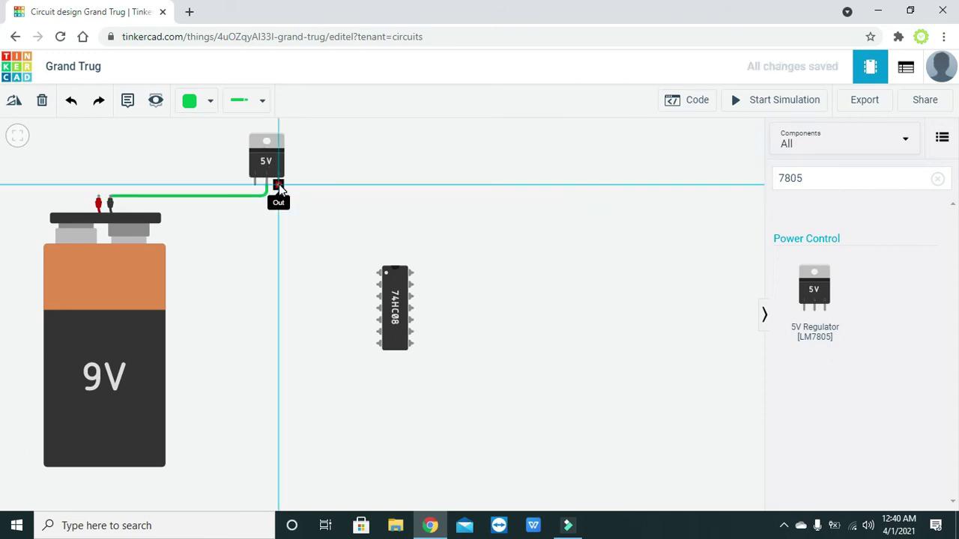
{"action": "left_click", "coordinate": [413, 273]}
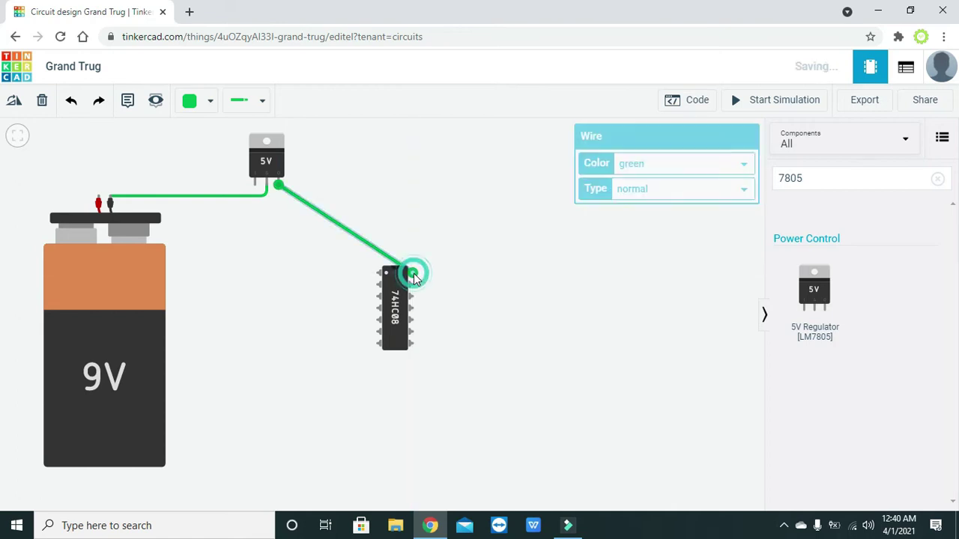
{"action": "left_click", "coordinate": [342, 229]}
{"action": "left_click_drag", "start_coordinate": [342, 228], "coordinate": [412, 185]}
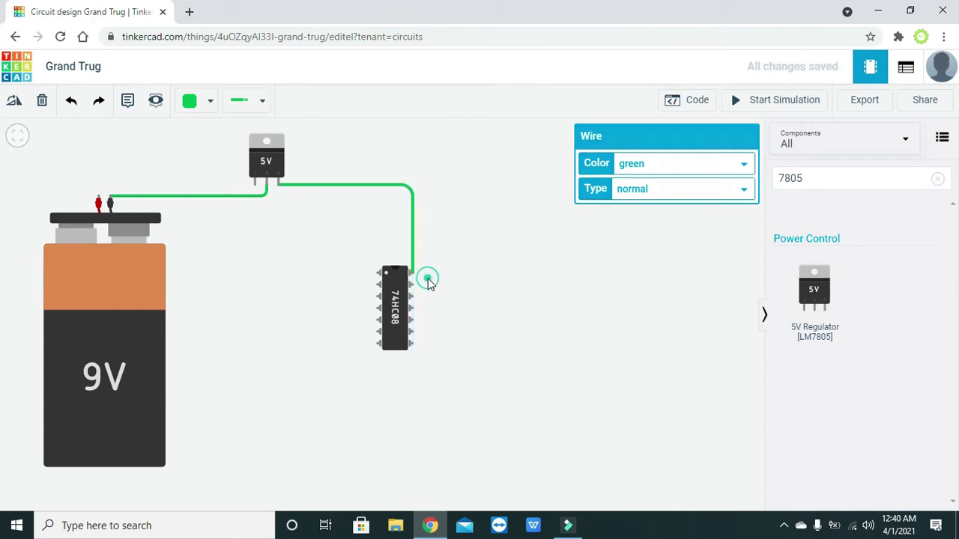
{"action": "left_click", "coordinate": [428, 280]}
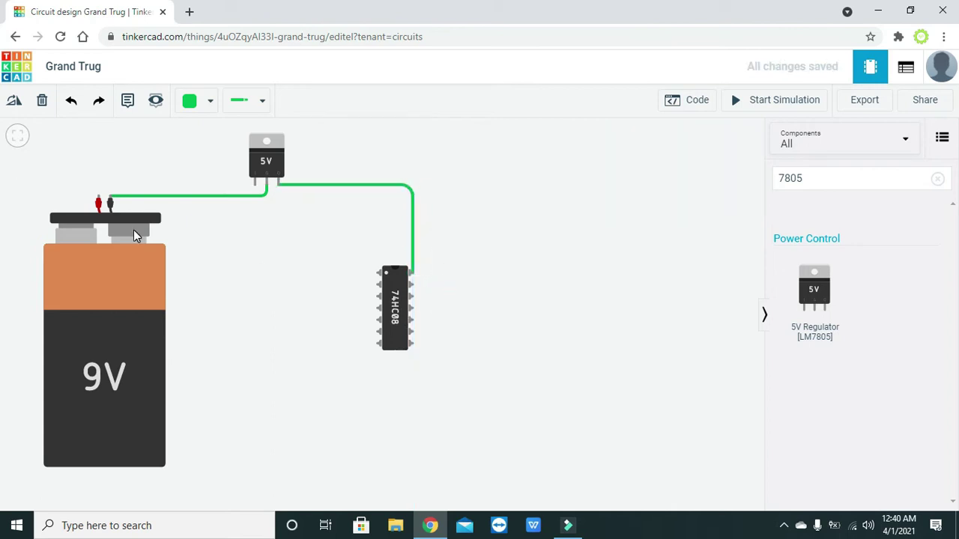
{"action": "left_click", "coordinate": [413, 233]}
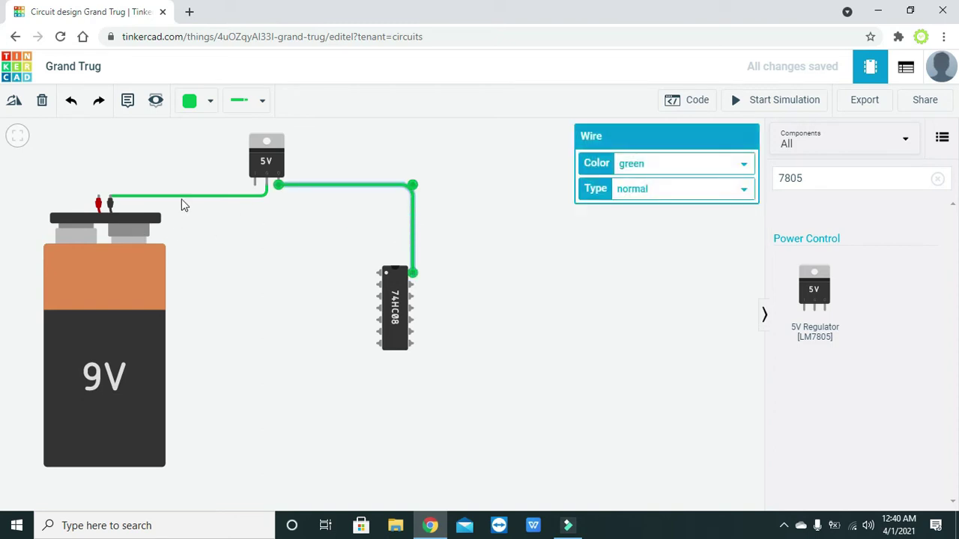
- Wire the regulator's input pin to the battery's positive terminal, routed above the other battery wire
{"action": "left_click", "coordinate": [253, 183]}
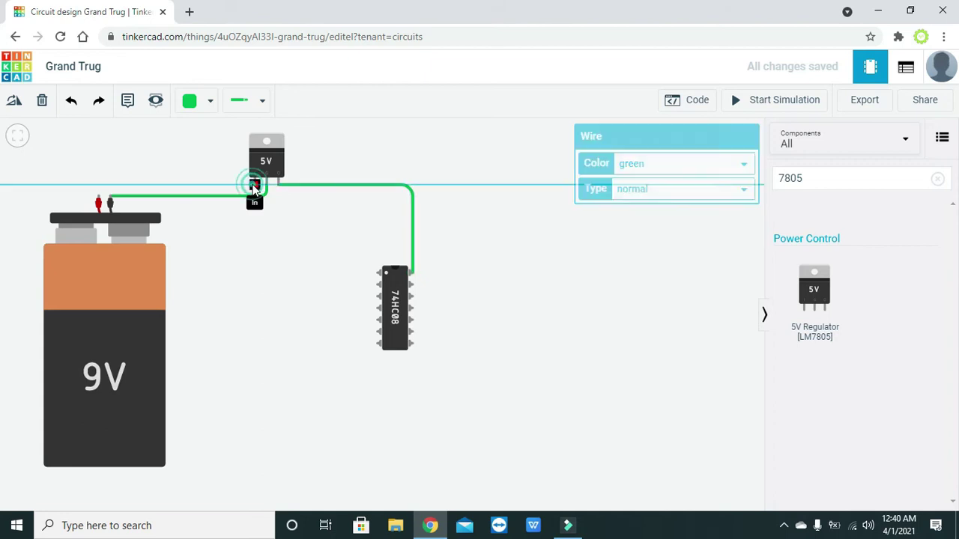
{"action": "left_click", "coordinate": [109, 197]}
{"action": "left_click", "coordinate": [109, 197]}
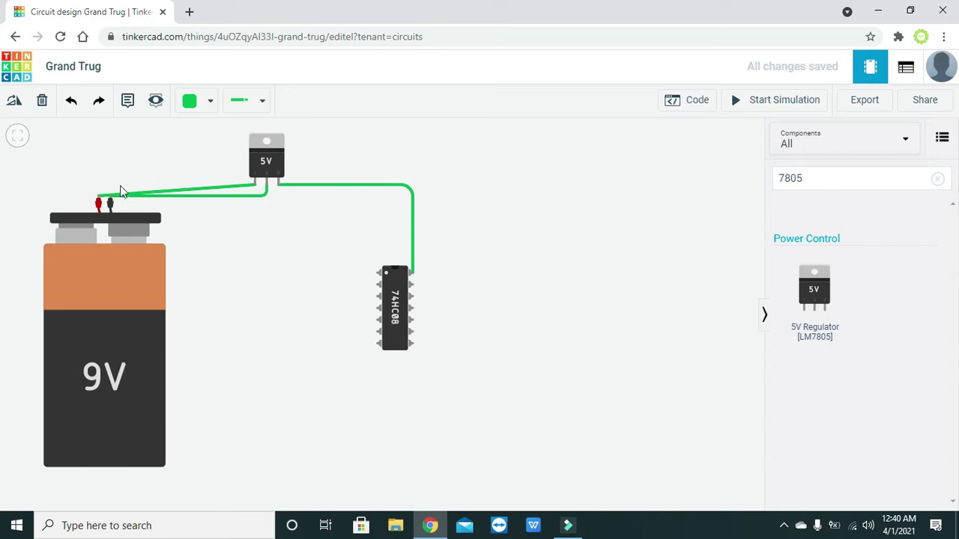
{"action": "left_click", "coordinate": [145, 192]}
{"action": "left_click_drag", "start_coordinate": [146, 191], "coordinate": [99, 187]}
{"action": "left_click", "coordinate": [243, 258]}
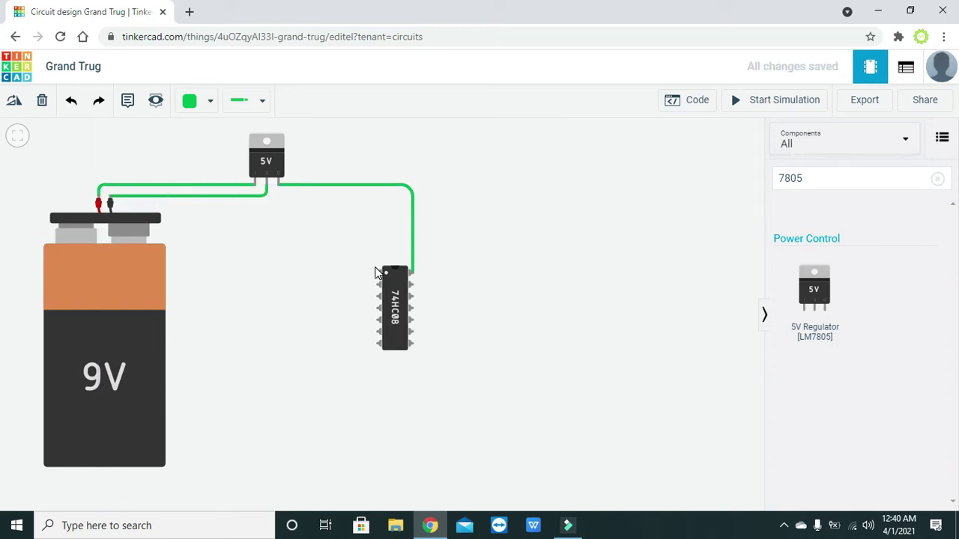
- Wire the chip's Ground pin to the regulator's middle ground pin, bent into a corner beneath it
{"action": "left_click", "coordinate": [378, 346]}
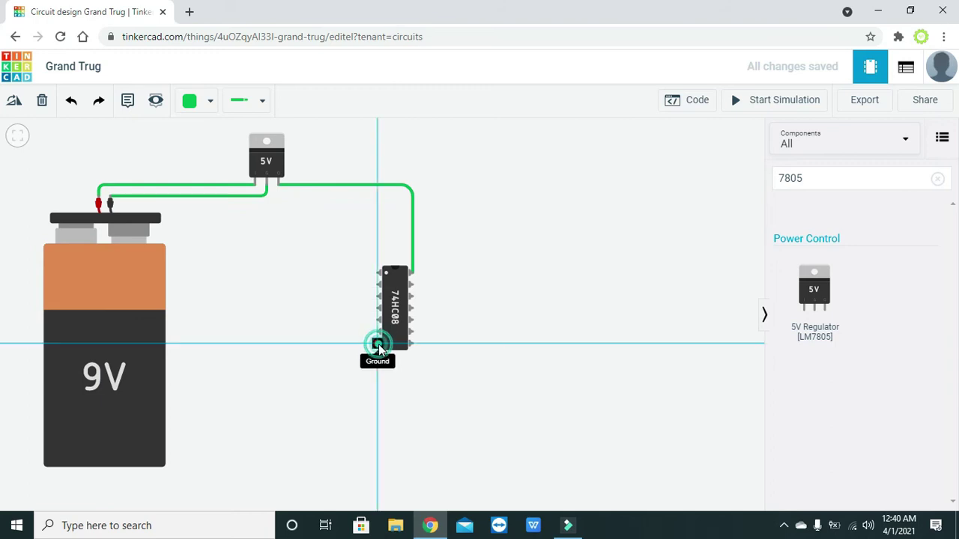
{"action": "left_click", "coordinate": [267, 185]}
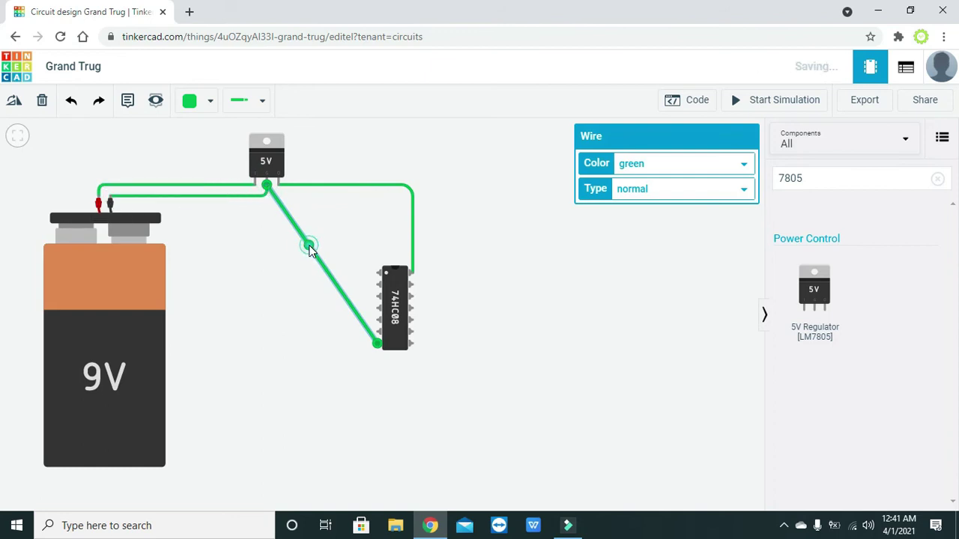
{"action": "left_click_drag", "start_coordinate": [308, 244], "coordinate": [280, 341]}
{"action": "left_click_drag", "start_coordinate": [271, 348], "coordinate": [267, 343]}
{"action": "left_click", "coordinate": [397, 413]}
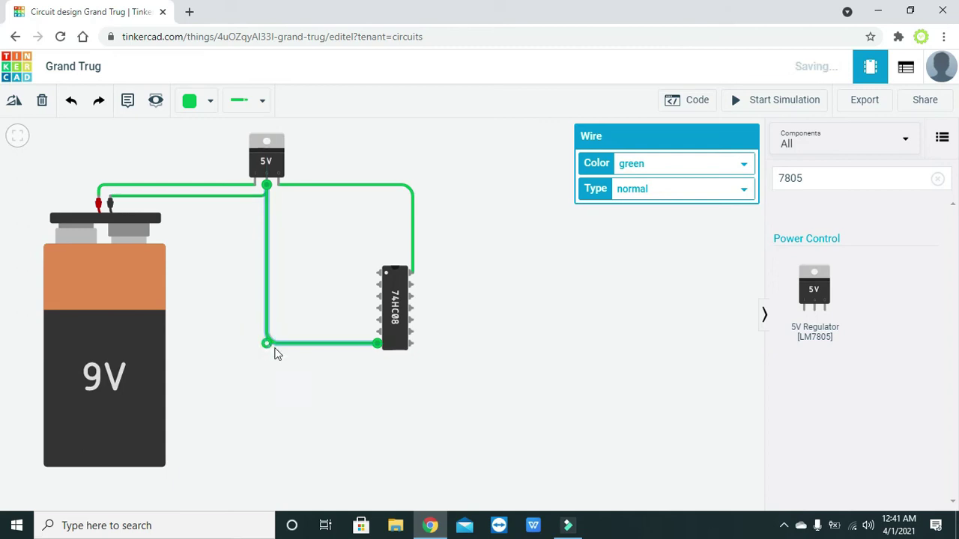
{"action": "left_click", "coordinate": [361, 408]}
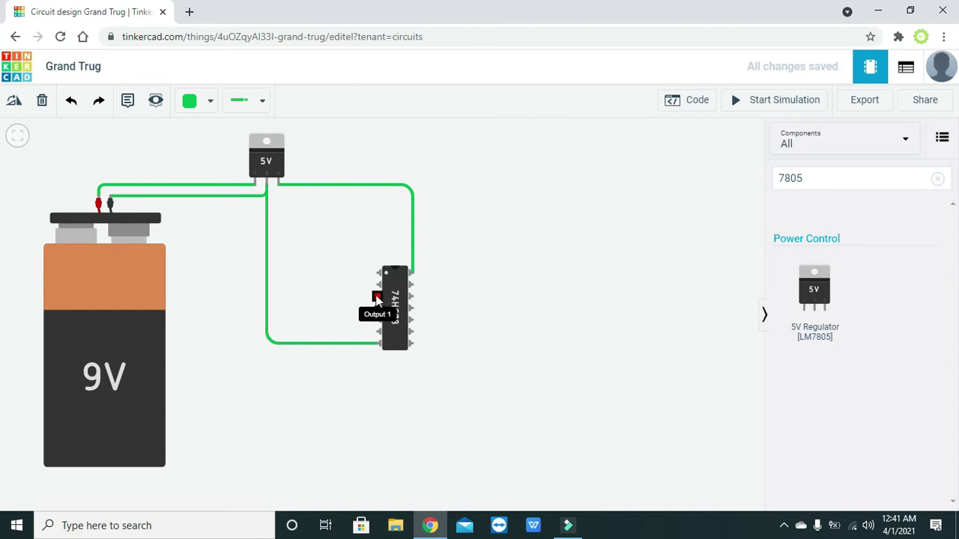
- Clear the '7805' search and place a resistor on the canvas, rotated to lie horizontally
{"action": "left_click", "coordinate": [873, 180]}
{"action": "left_click", "coordinate": [746, 184]}
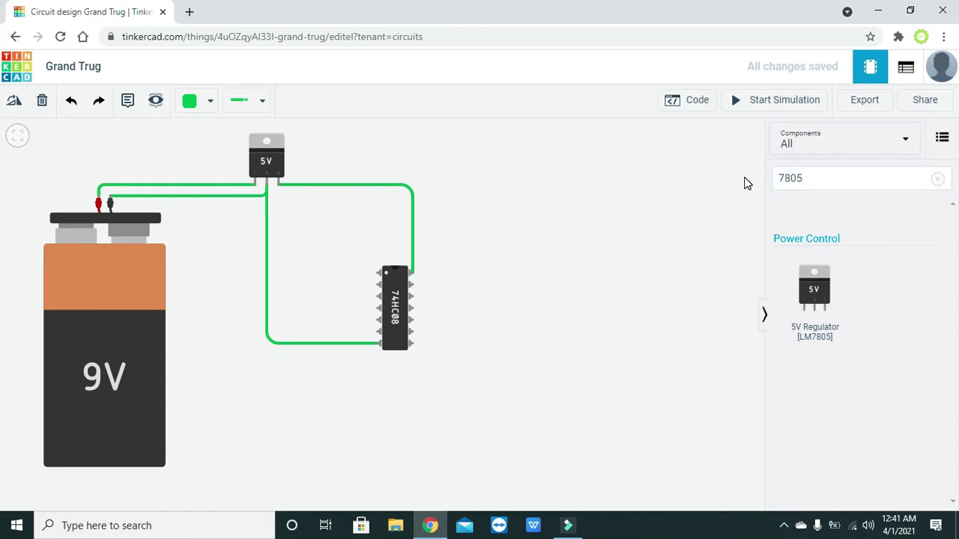
{"action": "left_click", "coordinate": [827, 178]}
{"action": "key", "text": "BackSpace"}
{"action": "key", "text": "BackSpace"}
{"action": "key", "text": "BackSpace"}
{"action": "key", "text": "BackSpace"}
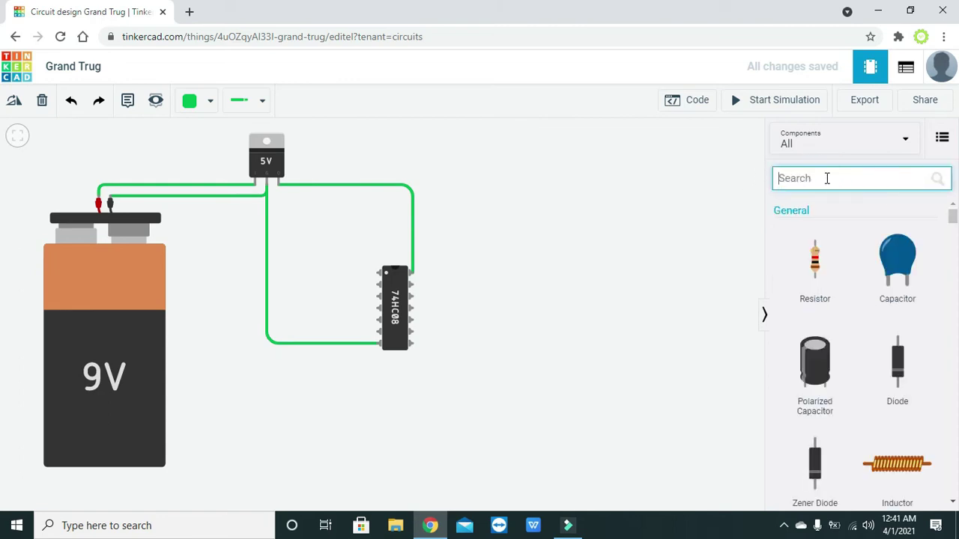
{"action": "left_click_drag", "start_coordinate": [813, 263], "coordinate": [536, 269]}
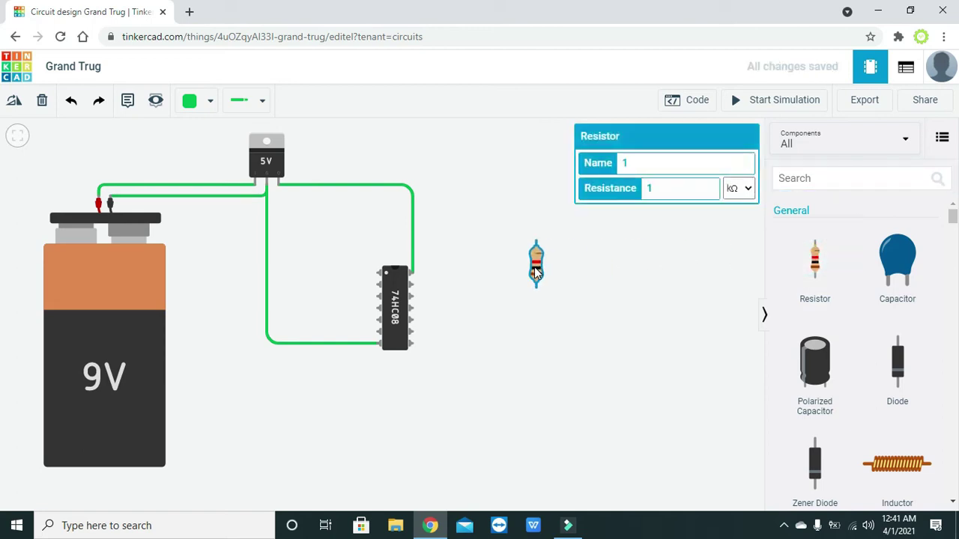
{"action": "left_click", "coordinate": [18, 102]}
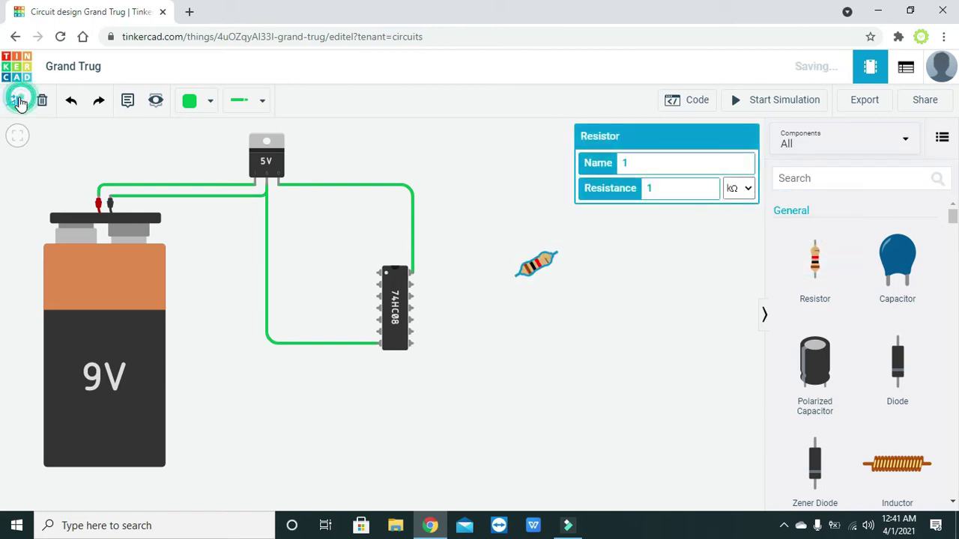
{"action": "left_click", "coordinate": [534, 300]}
- Search 'led', place an LED right of the resistor, and wire the resistor's Terminal 2 to it
{"action": "left_click", "coordinate": [831, 183]}
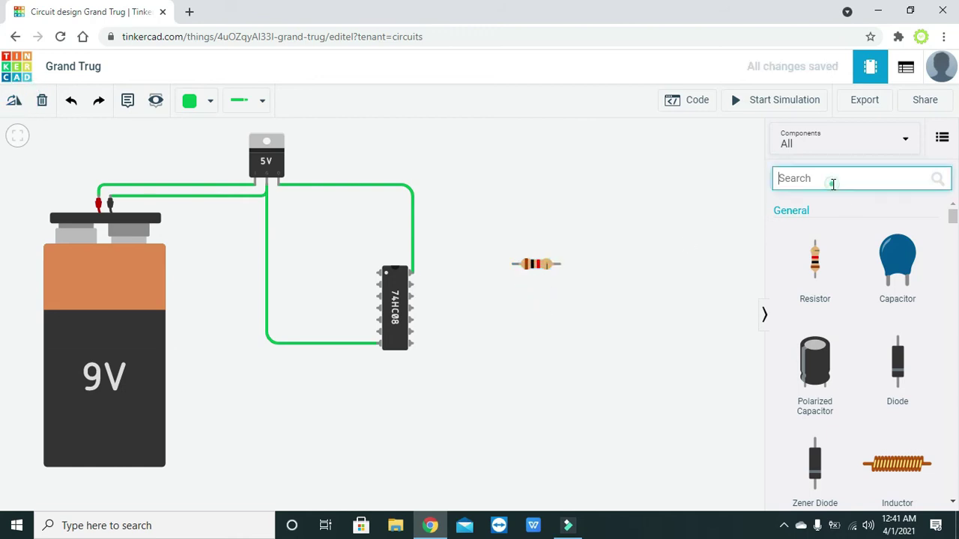
{"action": "type", "text": "led"}
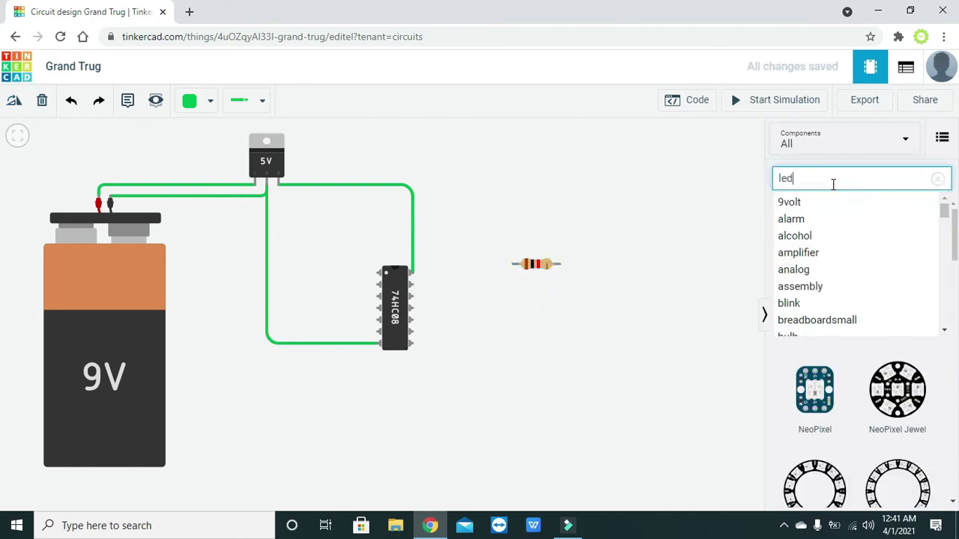
{"action": "left_click", "coordinate": [702, 210]}
{"action": "left_click_drag", "start_coordinate": [830, 278], "coordinate": [601, 239]}
{"action": "left_click", "coordinate": [562, 265]}
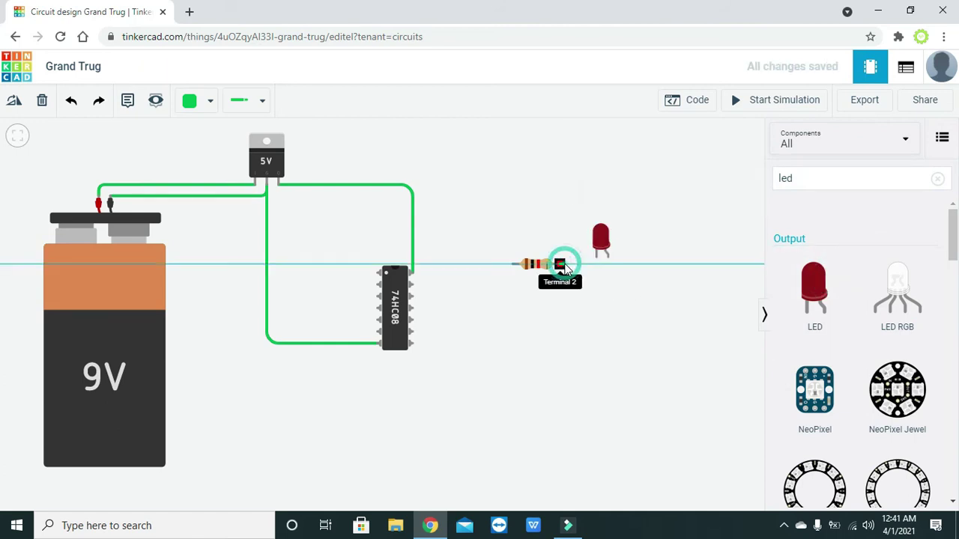
{"action": "left_click", "coordinate": [595, 258]}
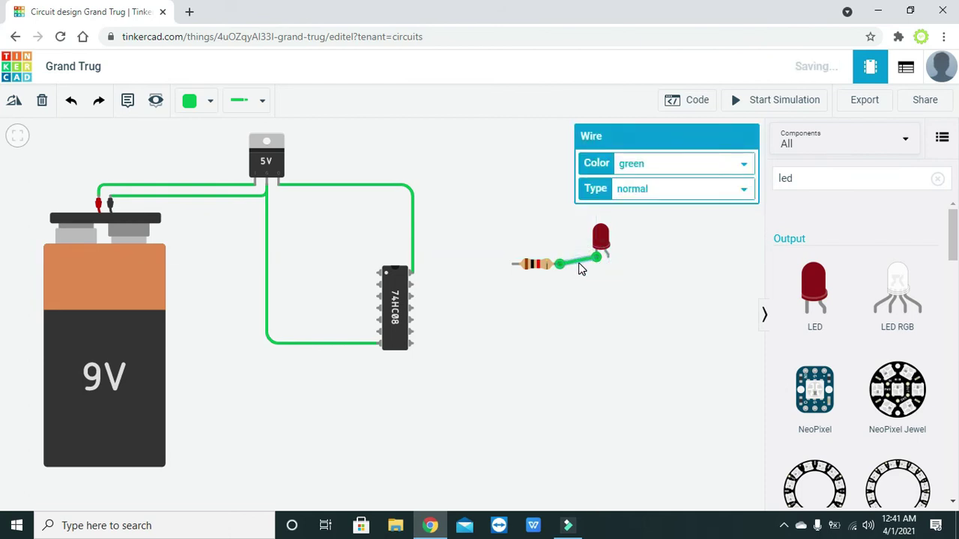
{"action": "left_click_drag", "start_coordinate": [578, 262], "coordinate": [596, 264]}
{"action": "left_click", "coordinate": [595, 283]}
- Set the resistor's resistance to 100 Ω in the inspector
{"action": "left_click", "coordinate": [541, 264]}
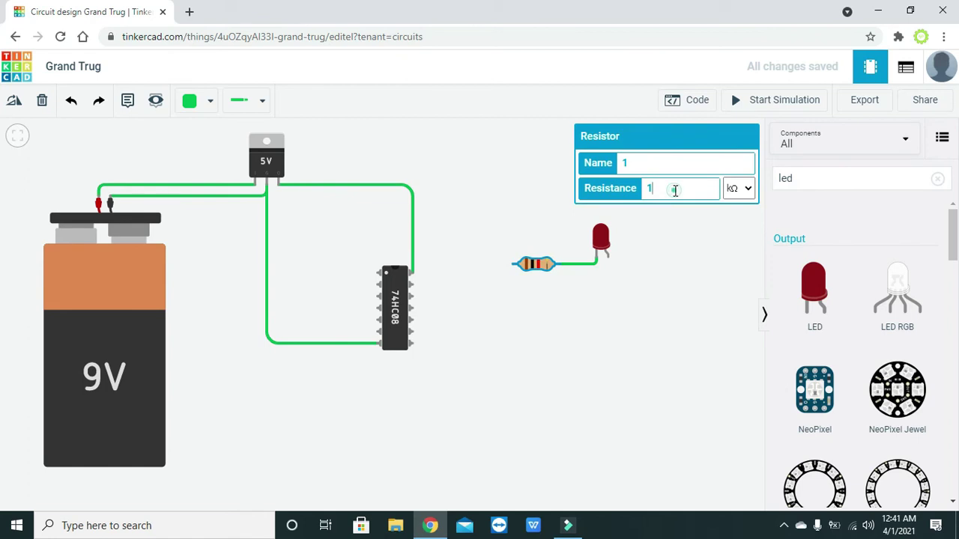
{"action": "left_click", "coordinate": [744, 188]}
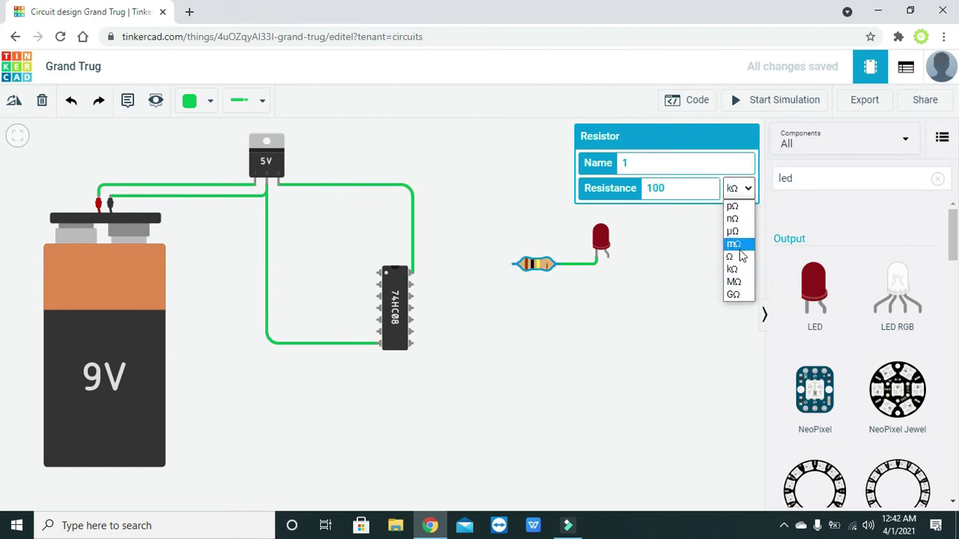
{"action": "left_click", "coordinate": [737, 256]}
{"action": "left_click", "coordinate": [707, 255]}
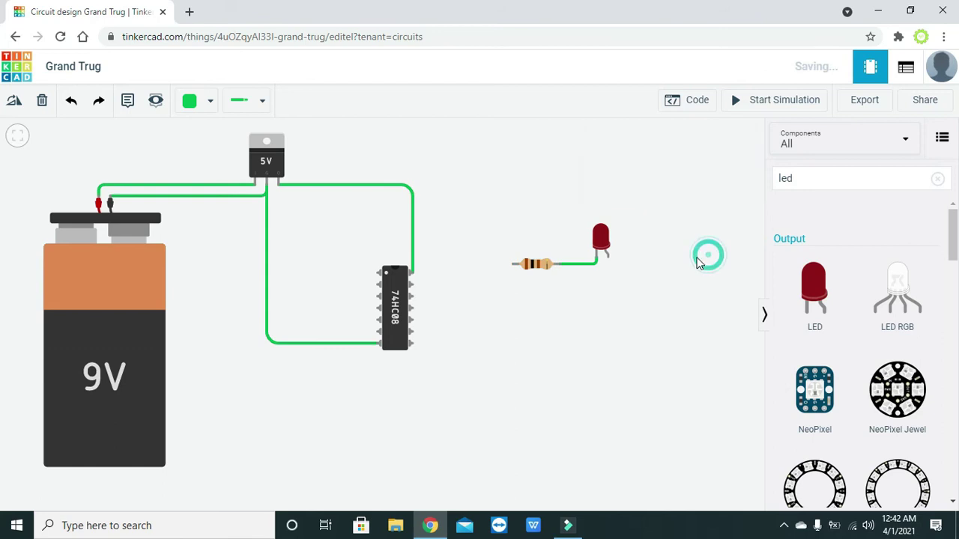
- Wire the resistor's Terminal 1 to the 74HC08's bottom-right pin, routed below the resistor and chip
{"action": "left_click", "coordinate": [597, 258]}
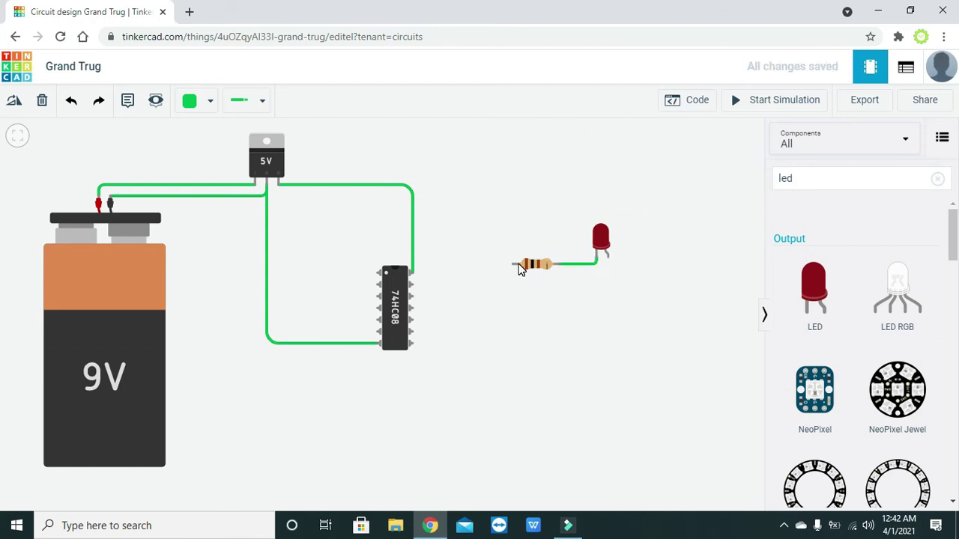
{"action": "left_click", "coordinate": [512, 264]}
{"action": "left_click", "coordinate": [416, 285]}
{"action": "left_click_drag", "start_coordinate": [419, 288], "coordinate": [377, 345]}
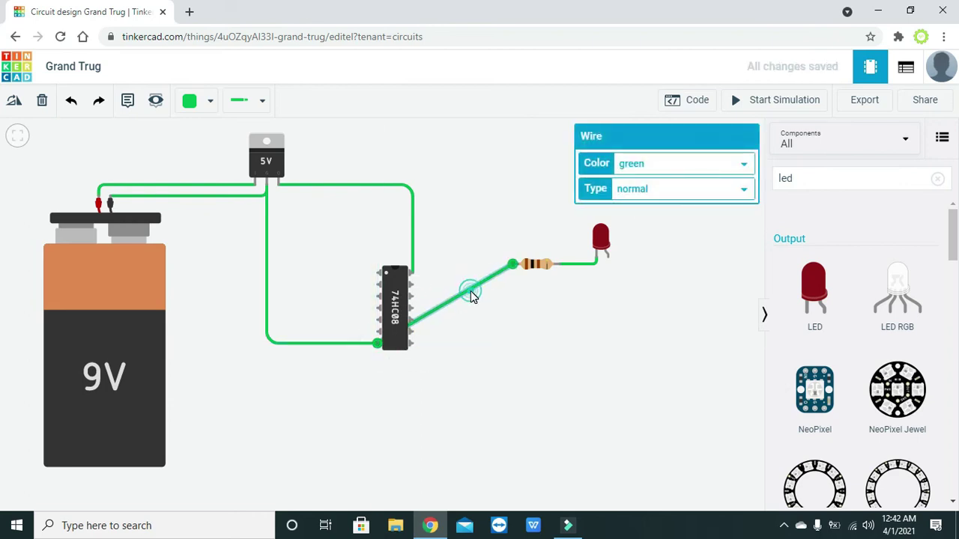
{"action": "left_click_drag", "start_coordinate": [470, 291], "coordinate": [512, 381]}
{"action": "left_click_drag", "start_coordinate": [440, 363], "coordinate": [377, 380]}
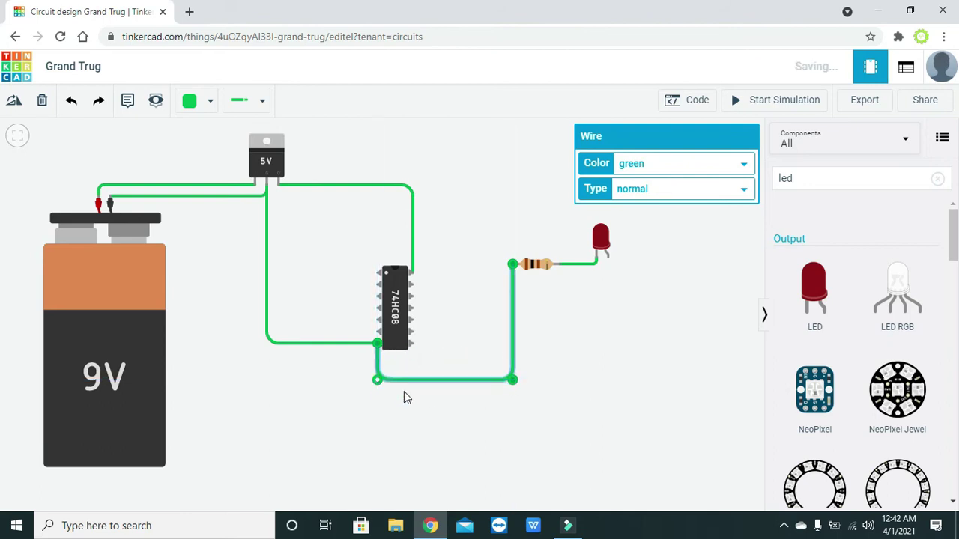
{"action": "left_click", "coordinate": [444, 411]}
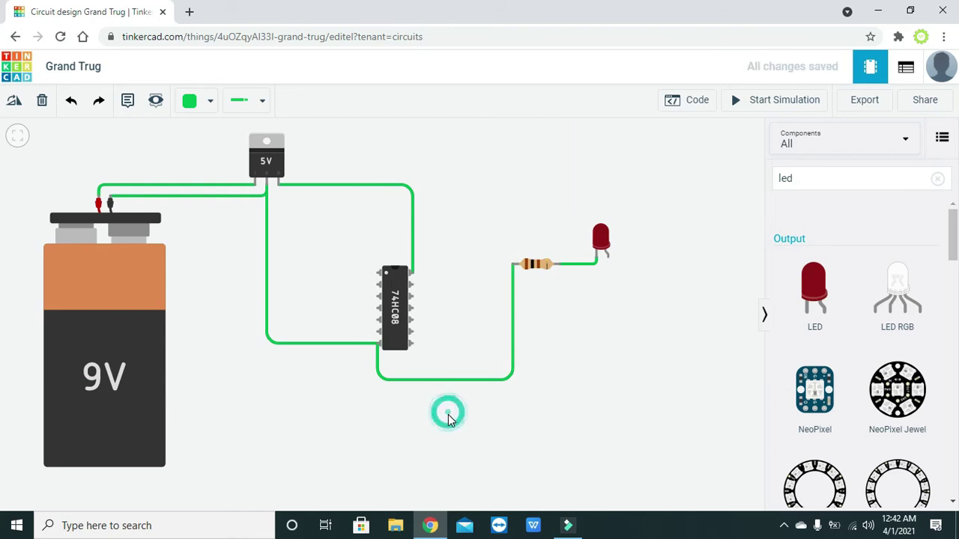
- Wire the LED's anode around the chip to its Output 1 pin, then clear the 'led' search text
{"action": "left_click", "coordinate": [605, 261]}
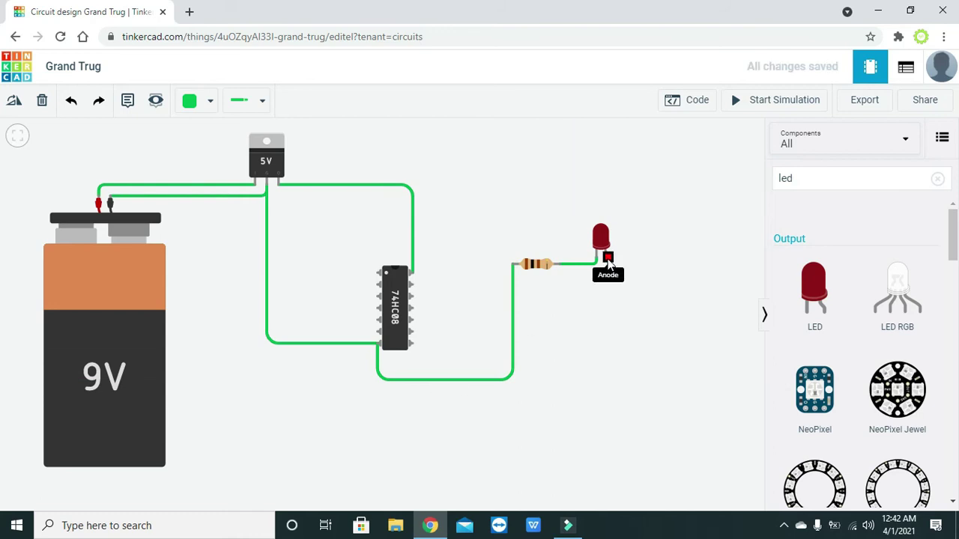
{"action": "left_click", "coordinate": [608, 299]}
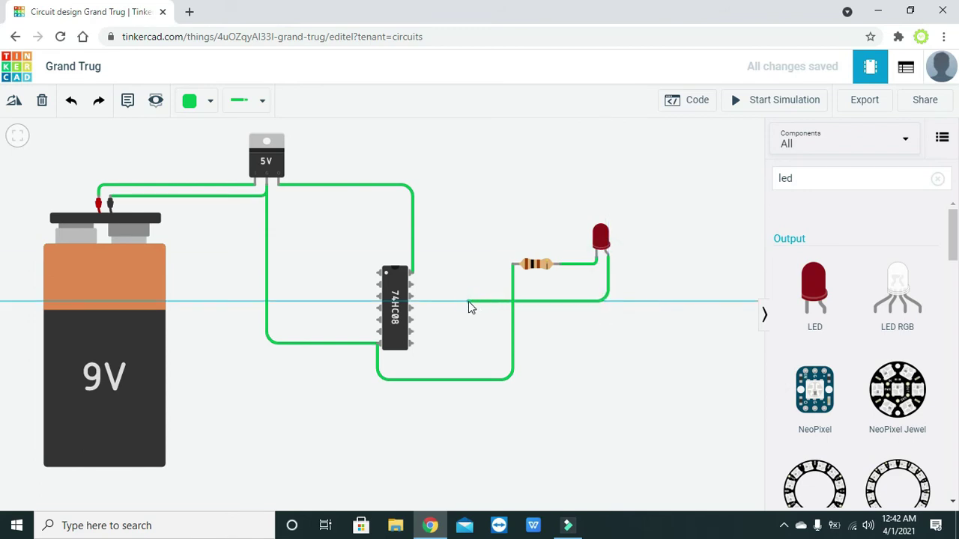
{"action": "left_click", "coordinate": [468, 301]}
{"action": "left_click", "coordinate": [465, 221]}
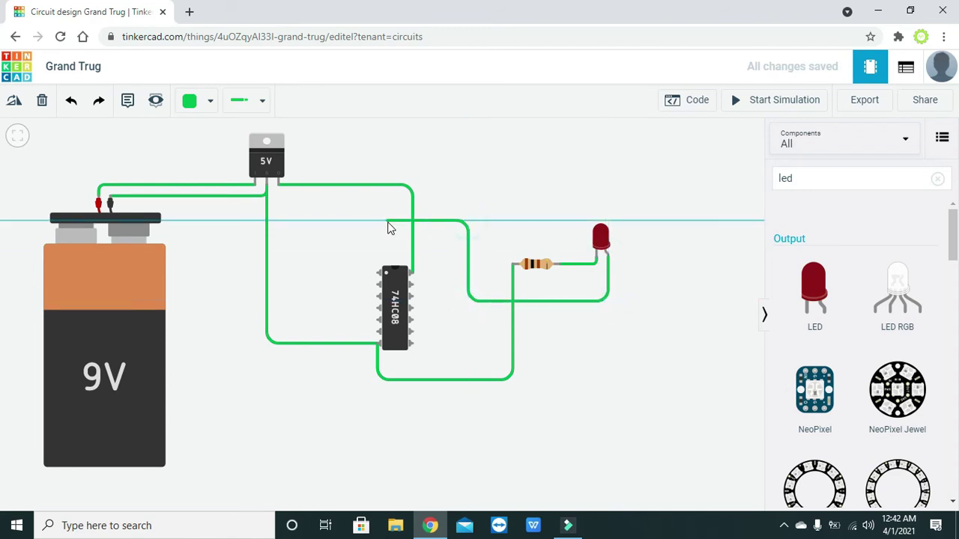
{"action": "left_click", "coordinate": [351, 222]}
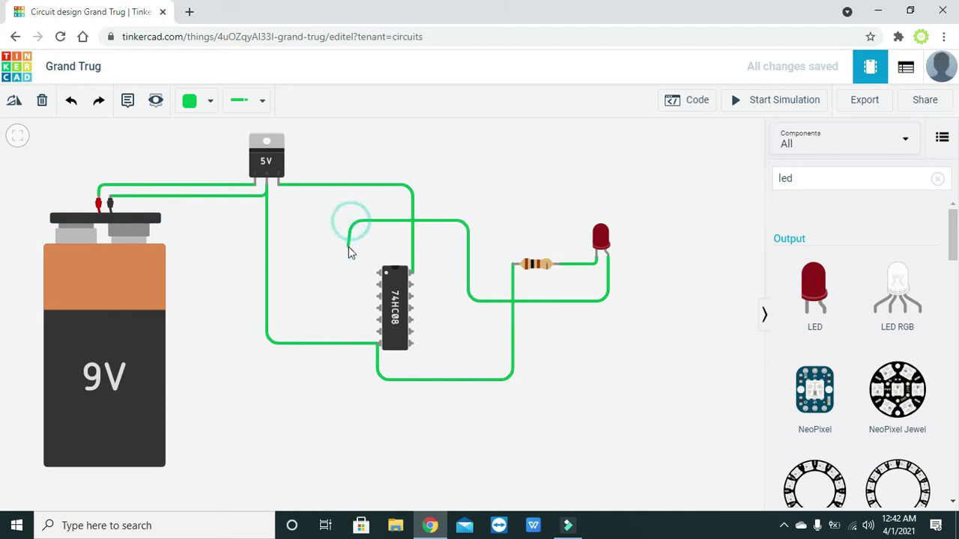
{"action": "left_click", "coordinate": [354, 296]}
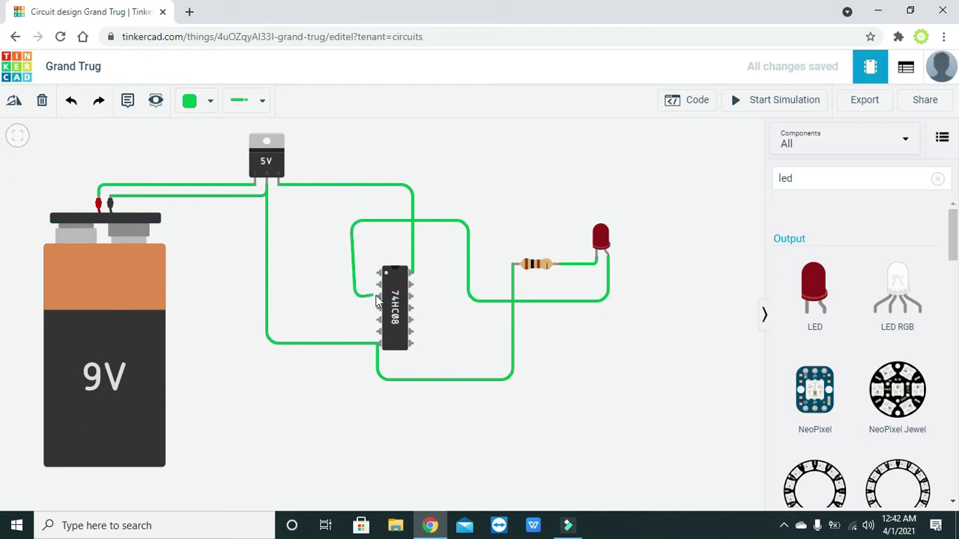
{"action": "left_click", "coordinate": [379, 298]}
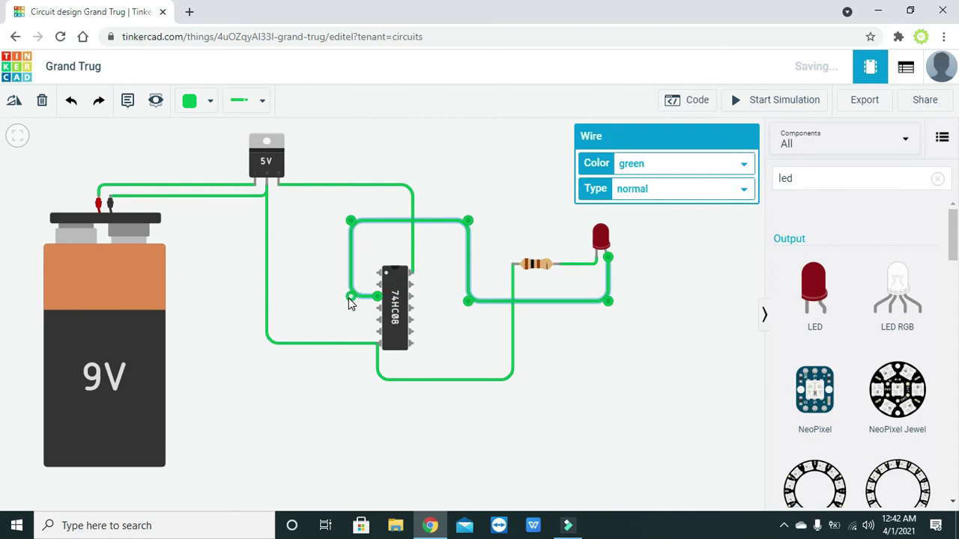
{"action": "left_click", "coordinate": [345, 317]}
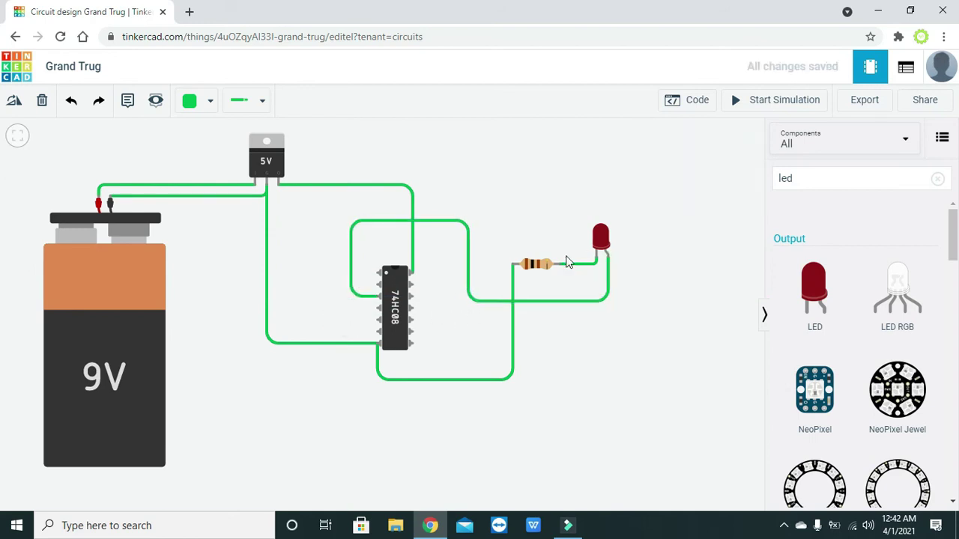
{"action": "left_click", "coordinate": [871, 173]}
{"action": "key", "text": "BackSpace"}
{"action": "key", "text": "BackSpace"}
{"action": "key", "text": "BackSpace"}
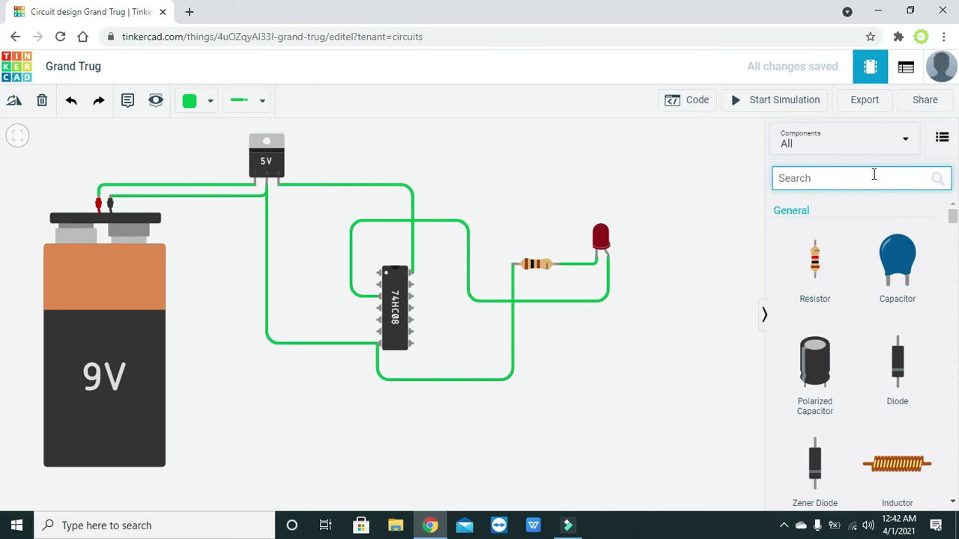
- Search 'dip' and place two DIP Switch DPST parts side by side left of the chip
{"action": "type", "text": "dip"}
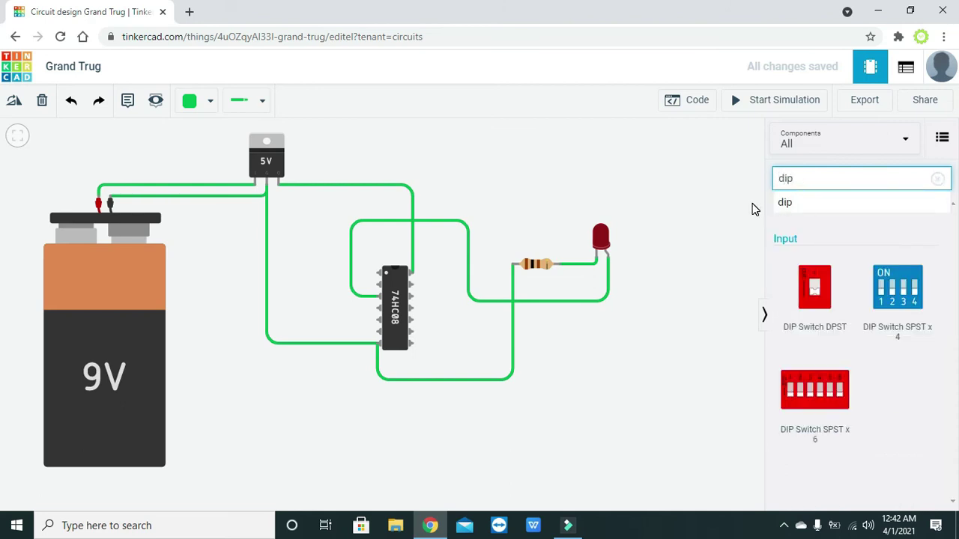
{"action": "left_click", "coordinate": [875, 293]}
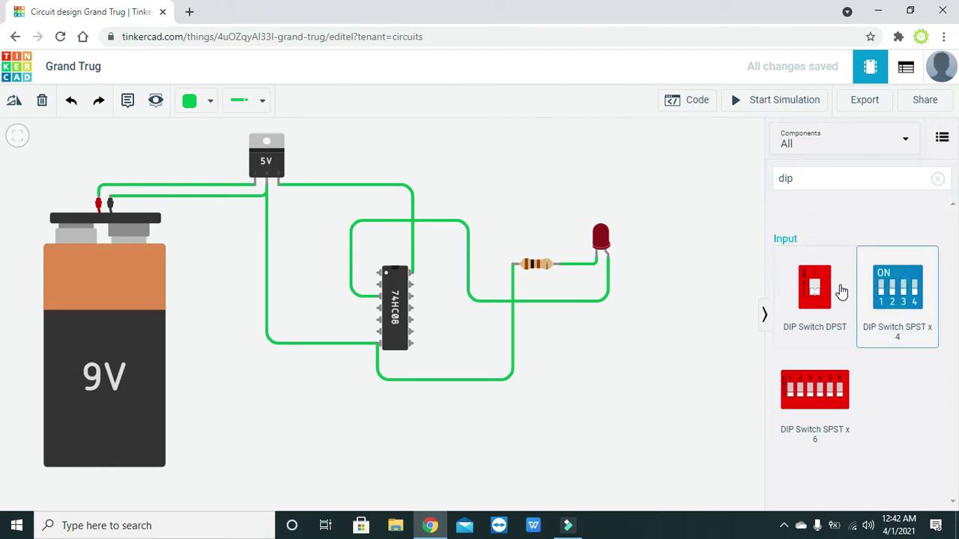
{"action": "left_click_drag", "start_coordinate": [815, 289], "coordinate": [515, 339]}
{"action": "left_click_drag", "start_coordinate": [432, 369], "coordinate": [209, 336]}
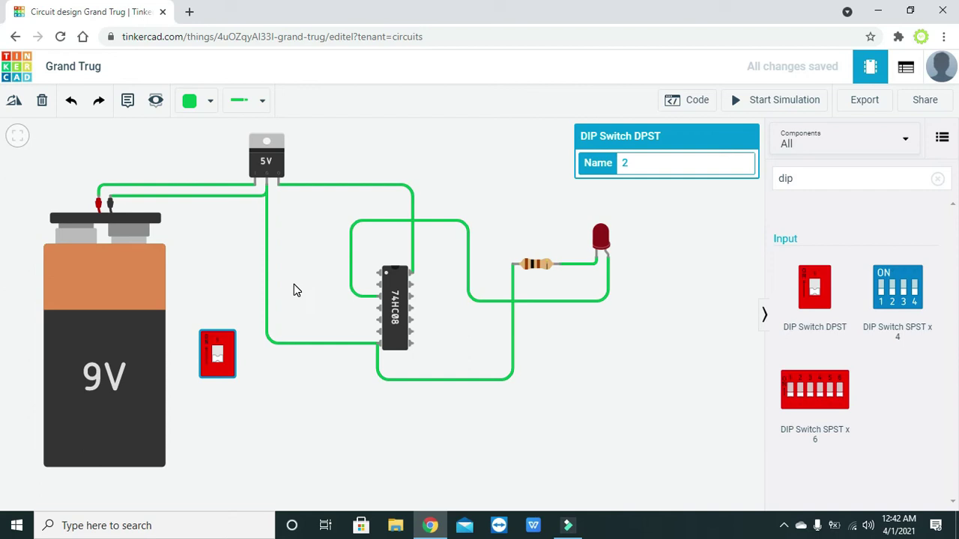
{"action": "left_click_drag", "start_coordinate": [814, 287], "coordinate": [299, 277]}
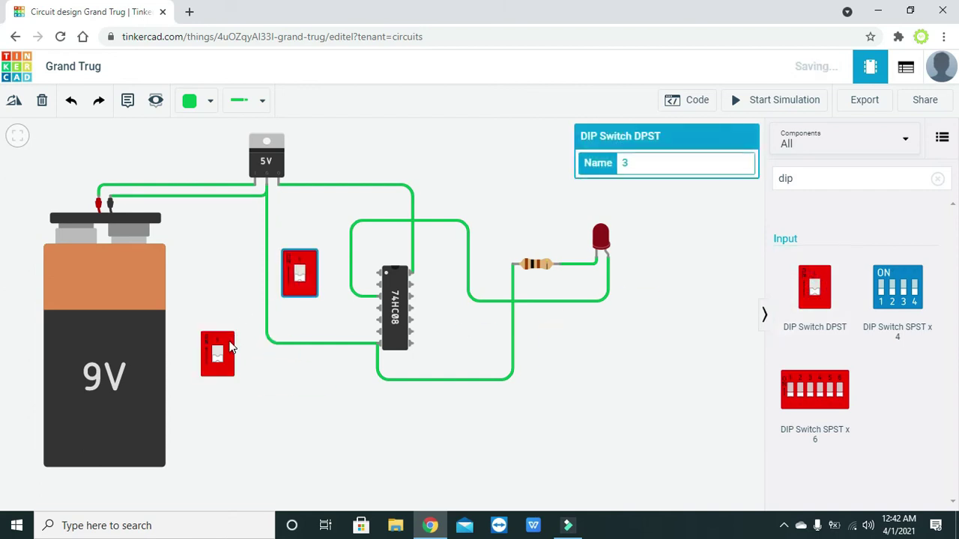
{"action": "left_click_drag", "start_coordinate": [228, 340], "coordinate": [235, 267]}
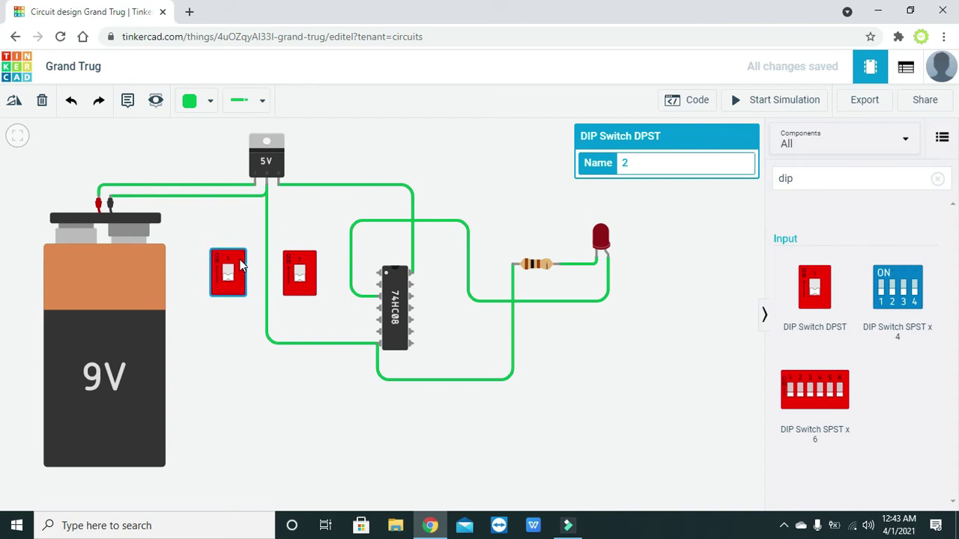
{"action": "left_click", "coordinate": [304, 228]}
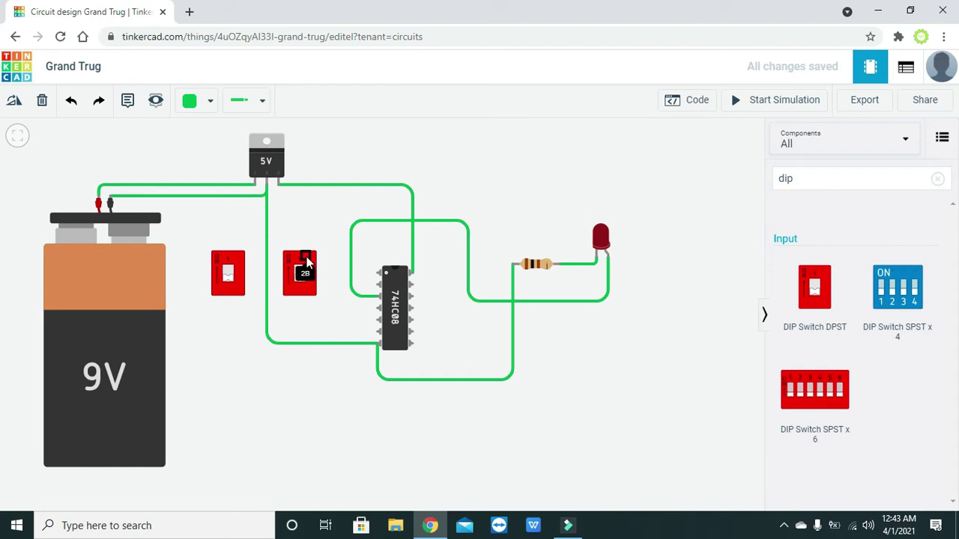
- Wire the right switch's top terminal to the 5V regulator output, undoing a mistaken first attempt
{"action": "left_click", "coordinate": [306, 258]}
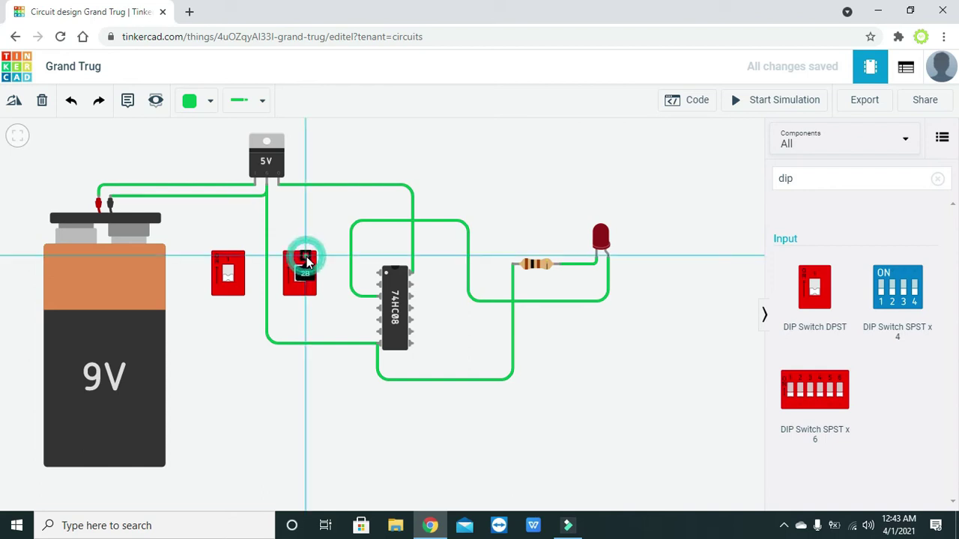
{"action": "left_click", "coordinate": [279, 184]}
{"action": "left_click_drag", "start_coordinate": [285, 203], "coordinate": [298, 220]}
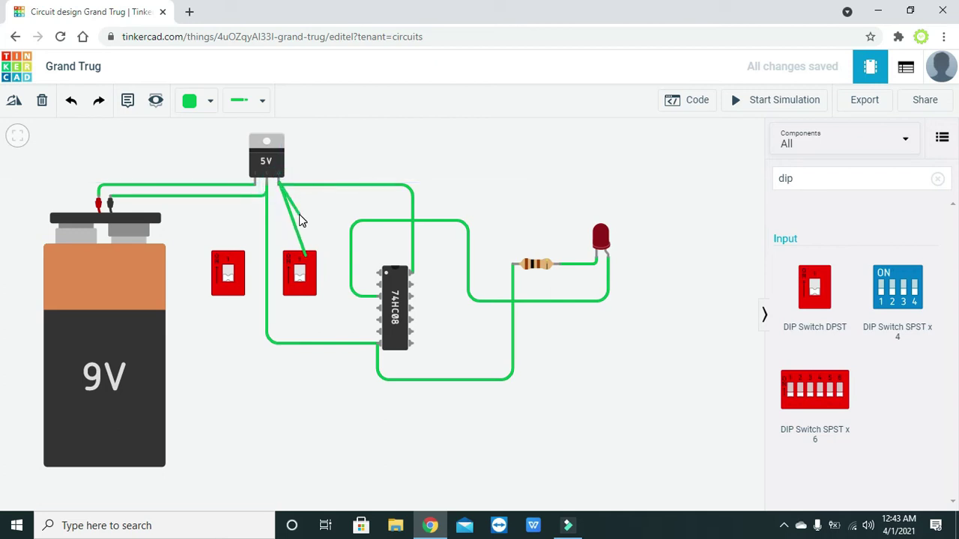
{"action": "key", "text": "ctrl+z"}
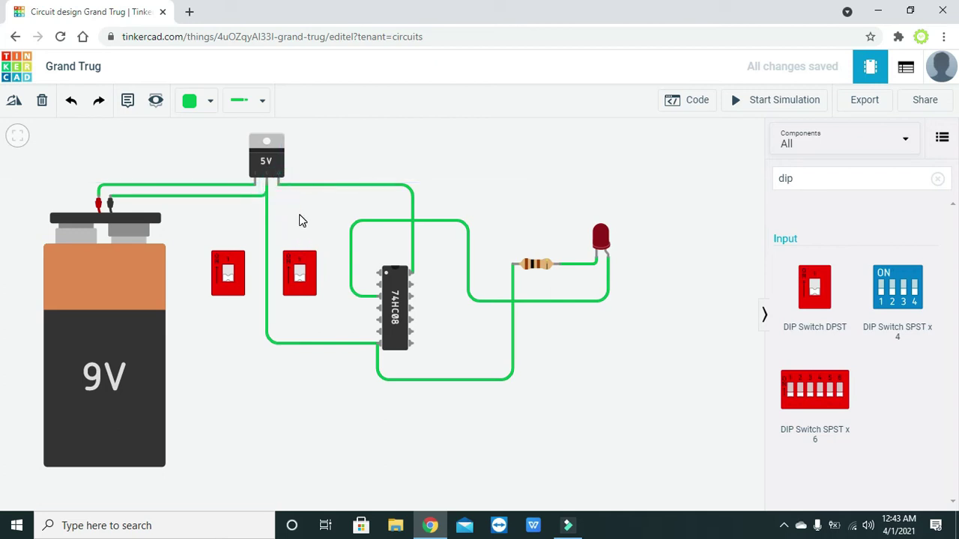
{"action": "left_click", "coordinate": [293, 254]}
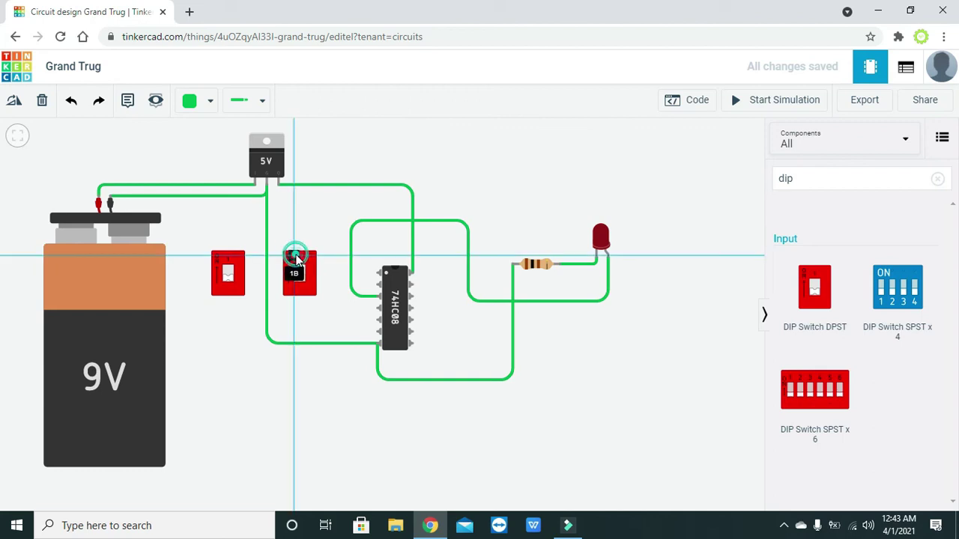
{"action": "left_click", "coordinate": [279, 185]}
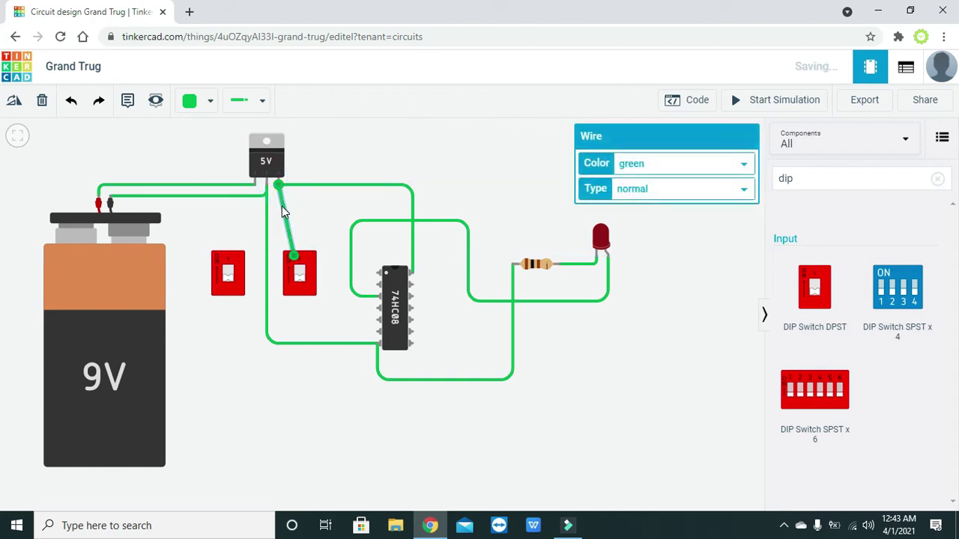
{"action": "left_click_drag", "start_coordinate": [283, 212], "coordinate": [298, 192]}
{"action": "left_click", "coordinate": [323, 218]}
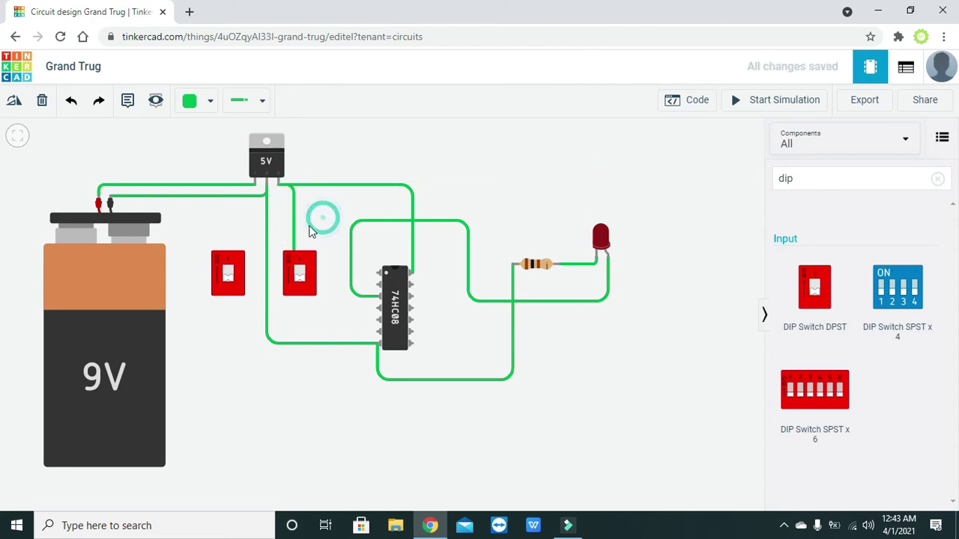
- Wire the left switch's top terminal up and over to the 5V regulator output
{"action": "left_click", "coordinate": [223, 260]}
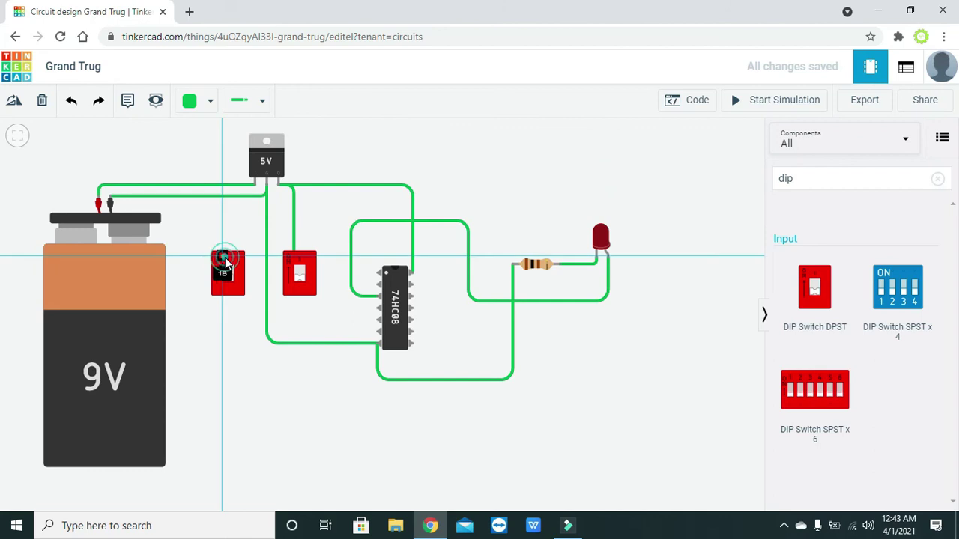
{"action": "left_click", "coordinate": [221, 217]}
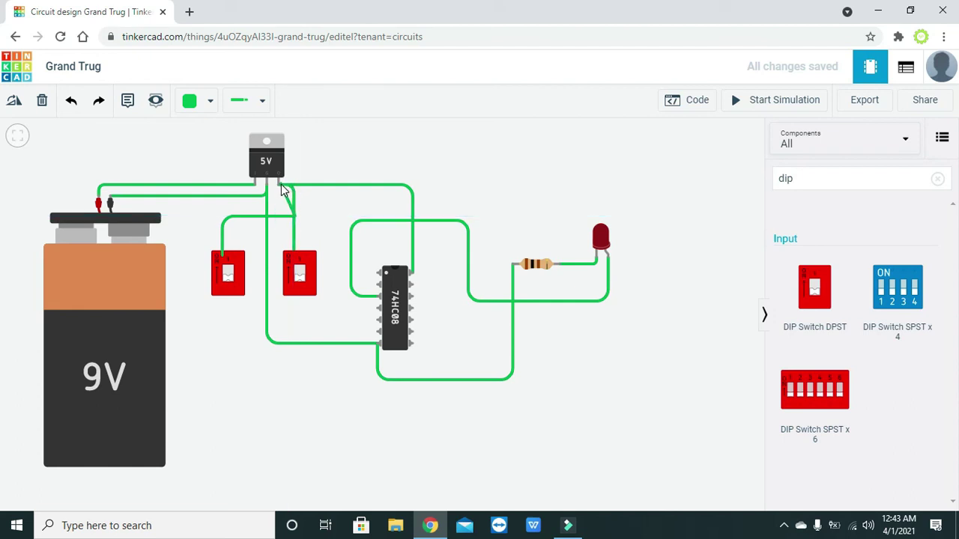
{"action": "left_click", "coordinate": [278, 187]}
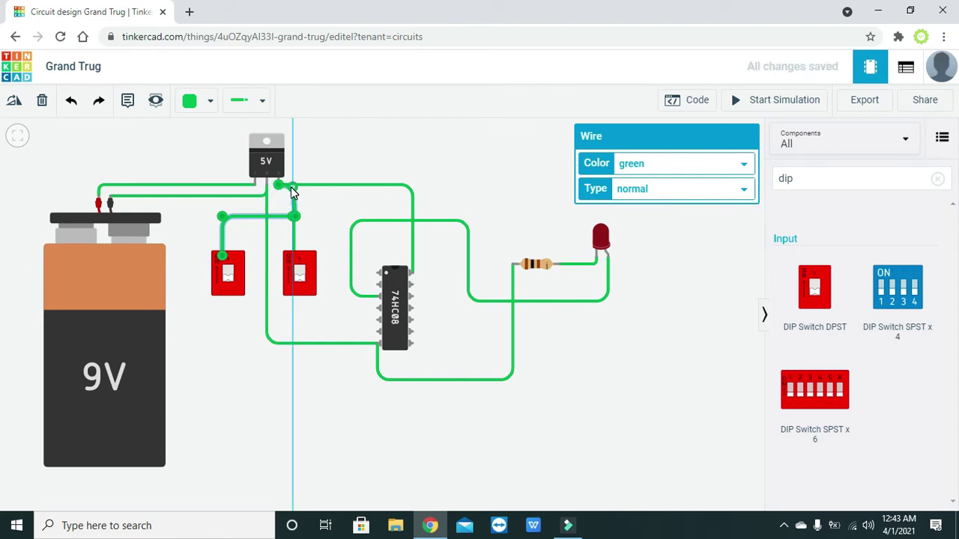
{"action": "left_click", "coordinate": [291, 187]}
{"action": "left_click", "coordinate": [293, 193]}
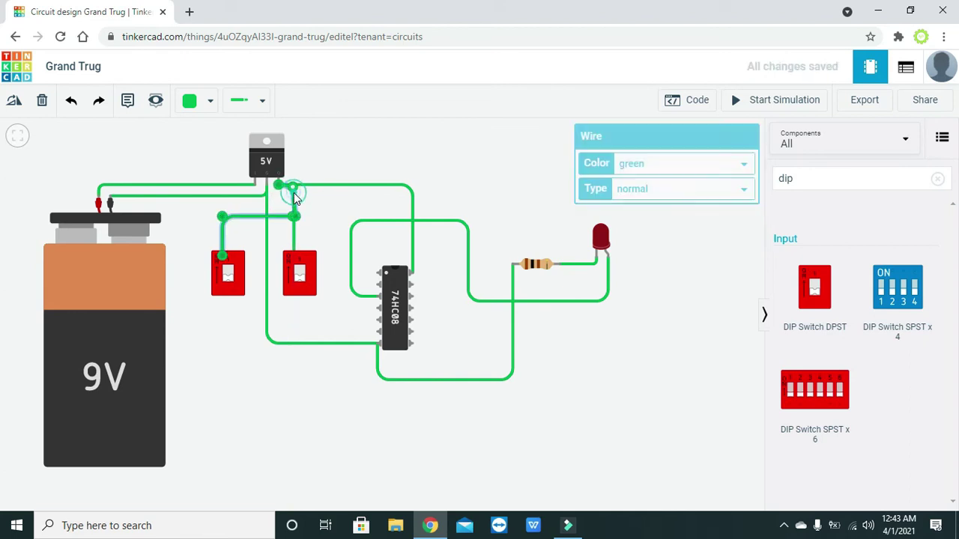
{"action": "left_click", "coordinate": [294, 214]}
{"action": "left_click", "coordinate": [304, 215]}
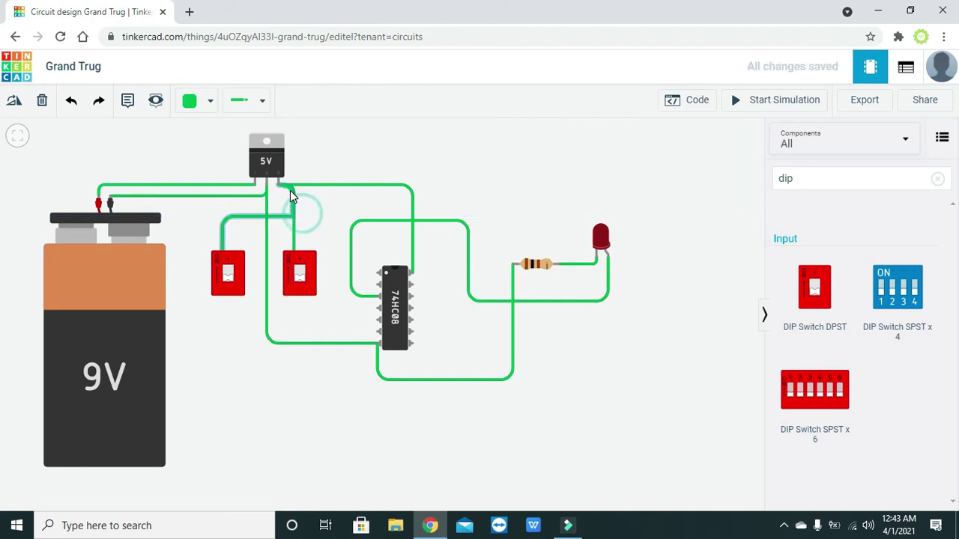
- Tidy the wire junction where the switch wires meet the regulator output
{"action": "left_click", "coordinate": [293, 192]}
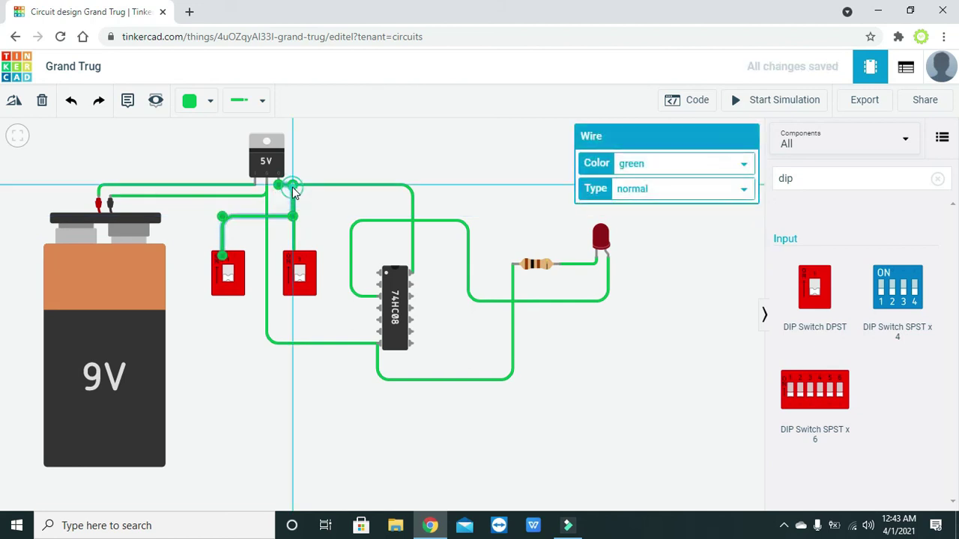
{"action": "left_click", "coordinate": [293, 191]}
{"action": "left_click", "coordinate": [294, 192]}
{"action": "left_click", "coordinate": [296, 192]}
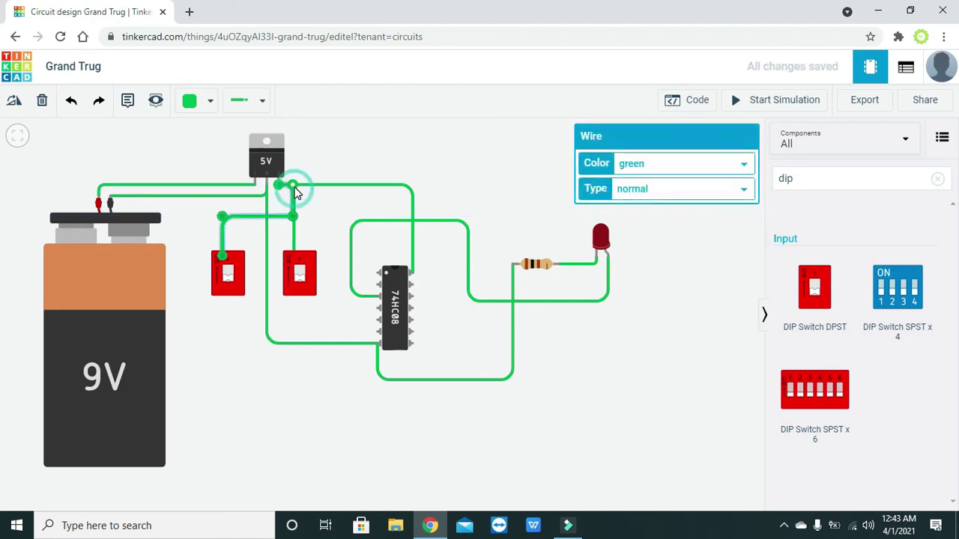
{"action": "left_click", "coordinate": [295, 190]}
{"action": "left_click", "coordinate": [308, 196]}
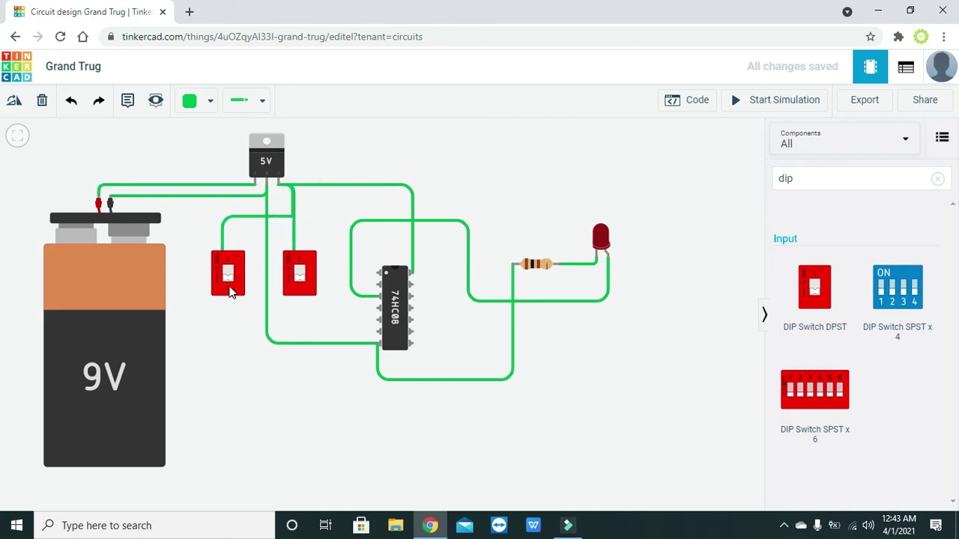
- Run a wire from the left DIP switch's lower terminal to the 74HC08's first input pin
{"action": "left_click", "coordinate": [229, 291]}
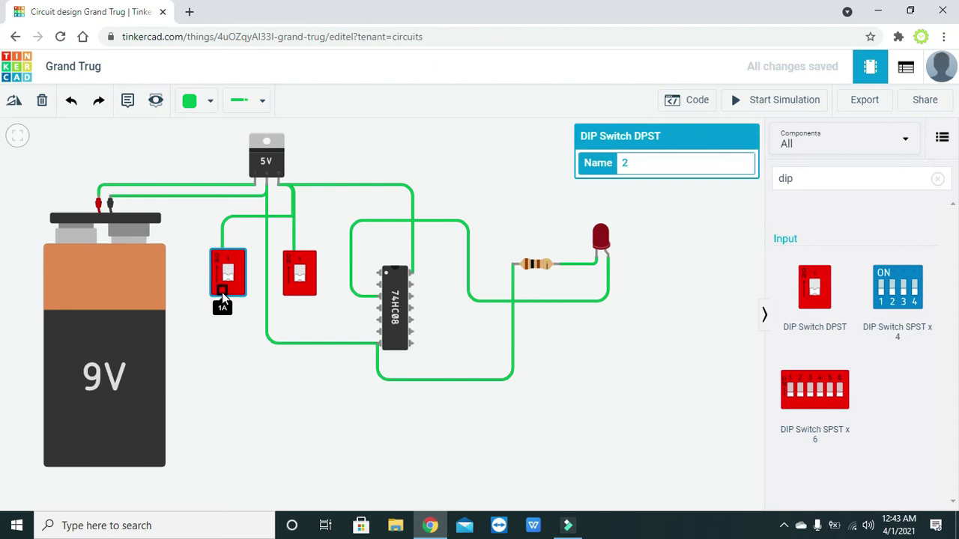
{"action": "left_click", "coordinate": [224, 310]}
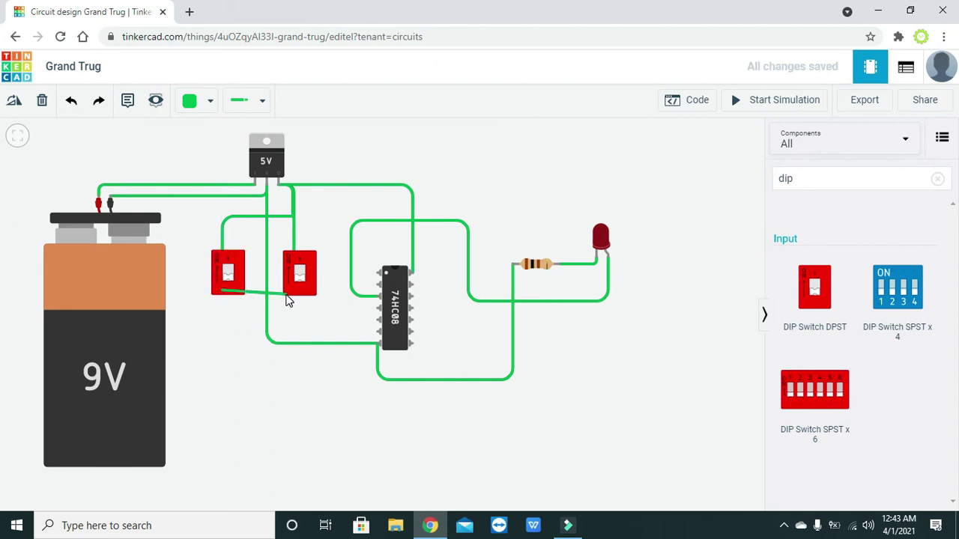
{"action": "left_click", "coordinate": [378, 274]}
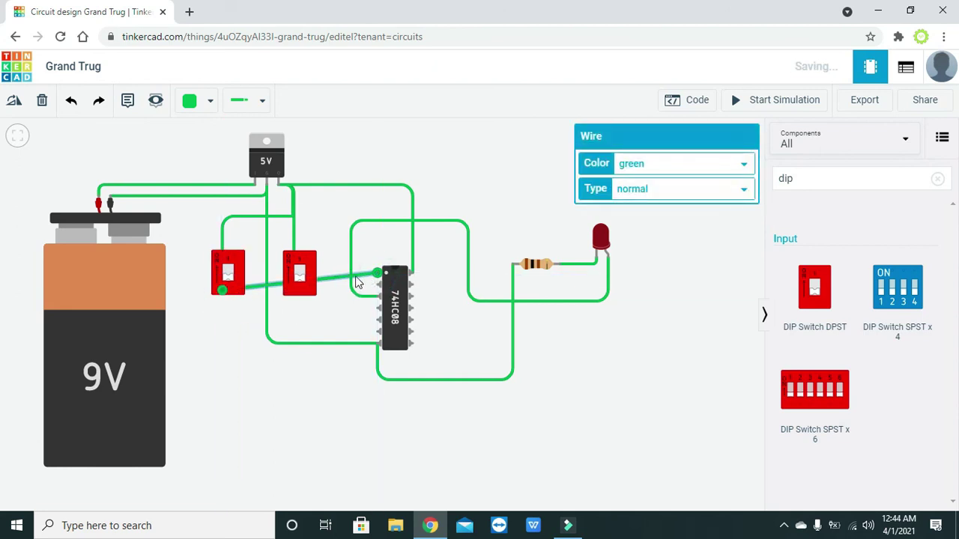
- Bend the wire down from the switch, across beneath the switches, and up to the chip
{"action": "left_click_drag", "start_coordinate": [377, 273], "coordinate": [377, 251]}
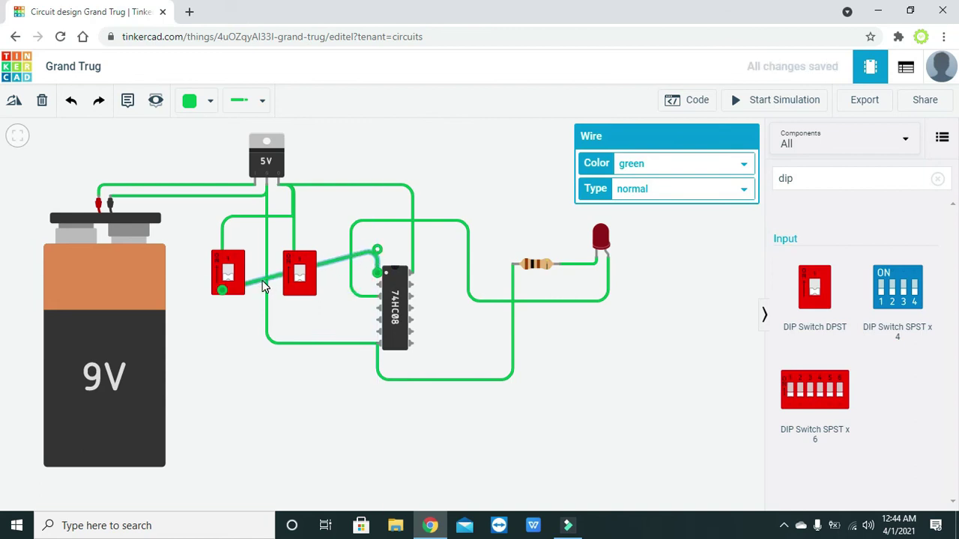
{"action": "left_click", "coordinate": [262, 281]}
{"action": "left_click_drag", "start_coordinate": [262, 282], "coordinate": [225, 333]}
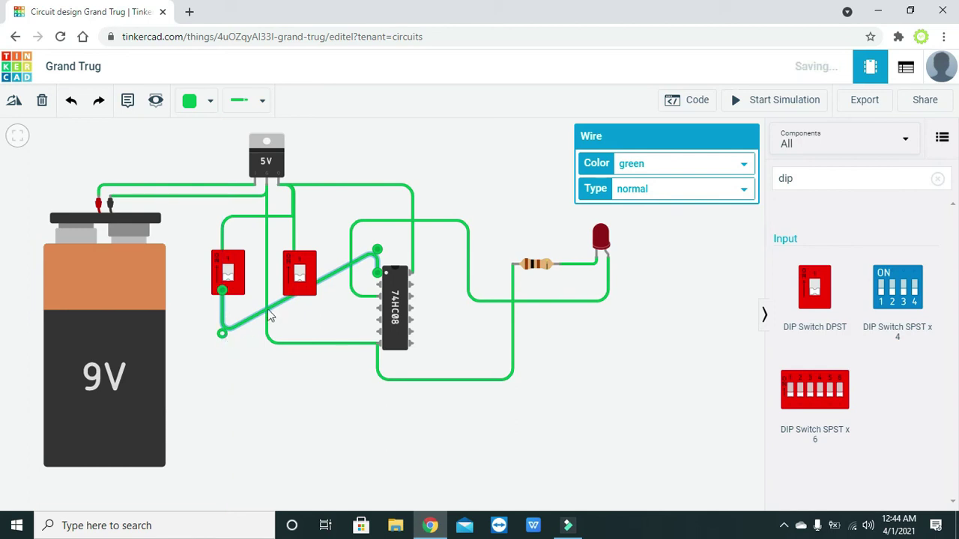
{"action": "left_click_drag", "start_coordinate": [279, 294], "coordinate": [333, 332]}
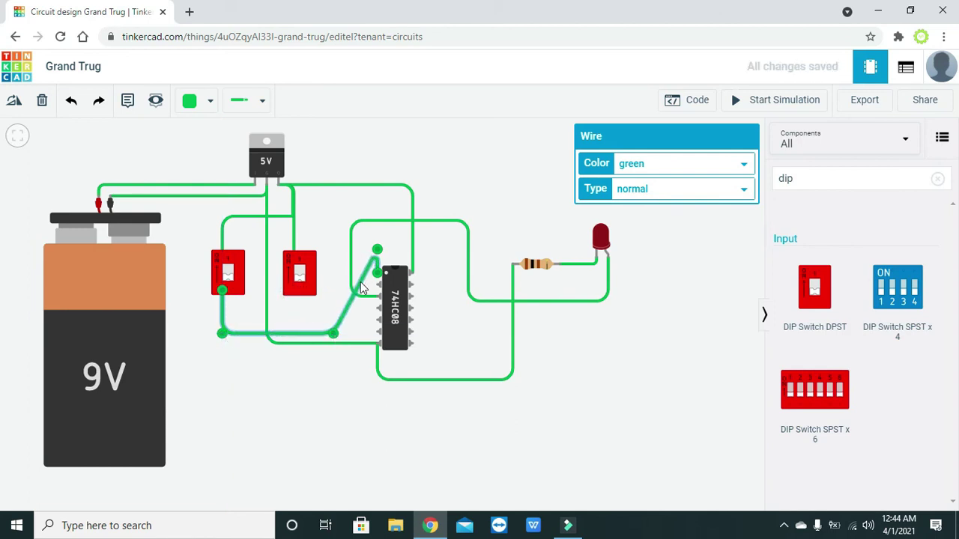
{"action": "left_click_drag", "start_coordinate": [360, 282], "coordinate": [334, 249]}
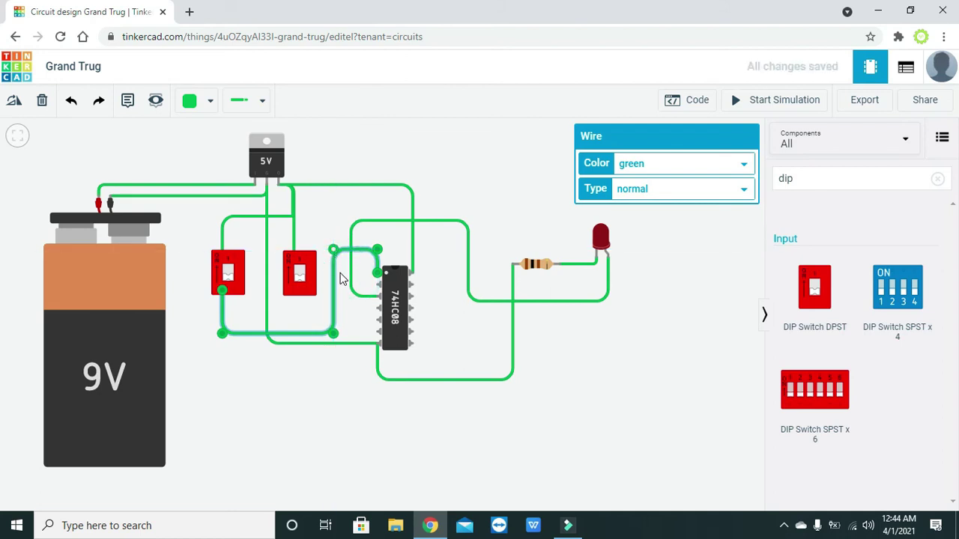
{"action": "left_click", "coordinate": [341, 279]}
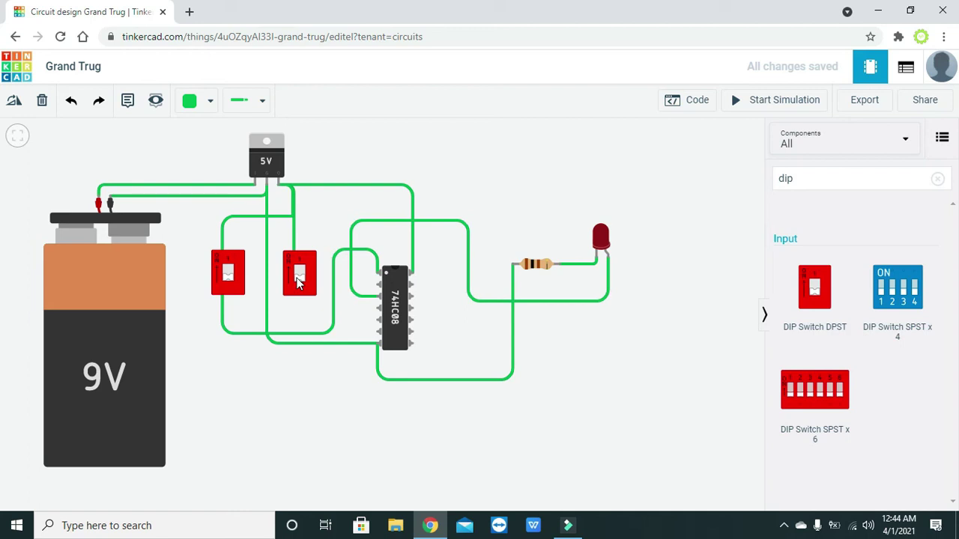
{"action": "left_click", "coordinate": [380, 285]}
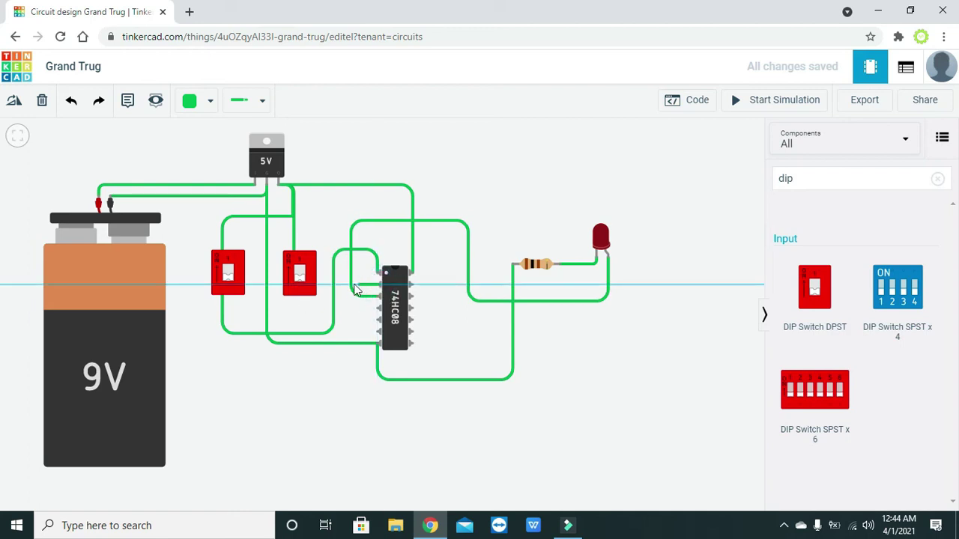
- Connect the 74HC08's second input pin to the right switch's lower terminal, bent beneath the switch
{"action": "left_click", "coordinate": [295, 294]}
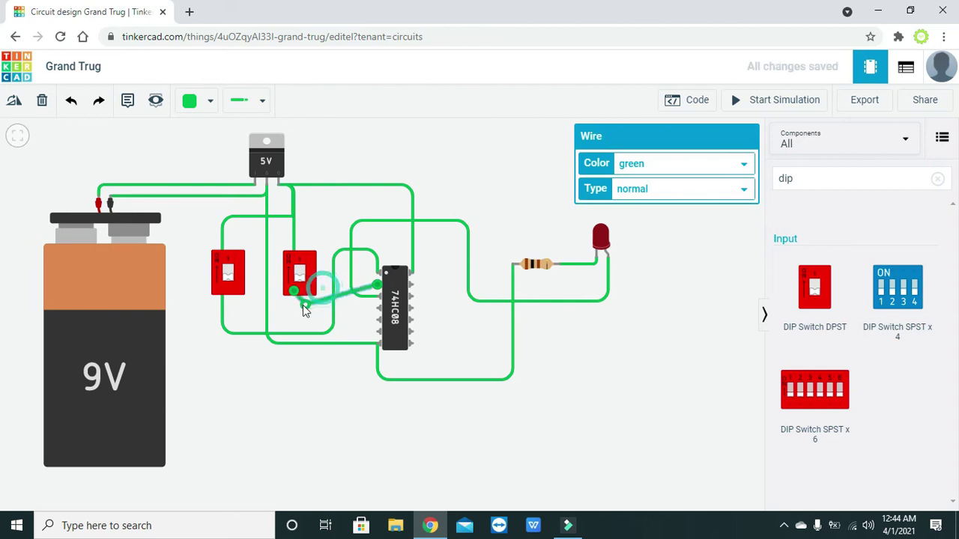
{"action": "left_click_drag", "start_coordinate": [303, 304], "coordinate": [291, 307]}
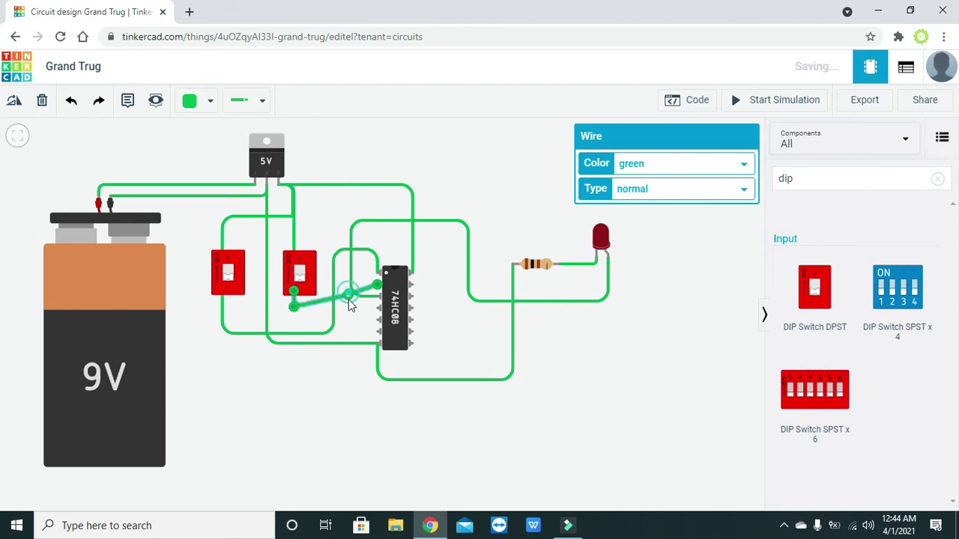
{"action": "left_click_drag", "start_coordinate": [348, 294], "coordinate": [349, 307]}
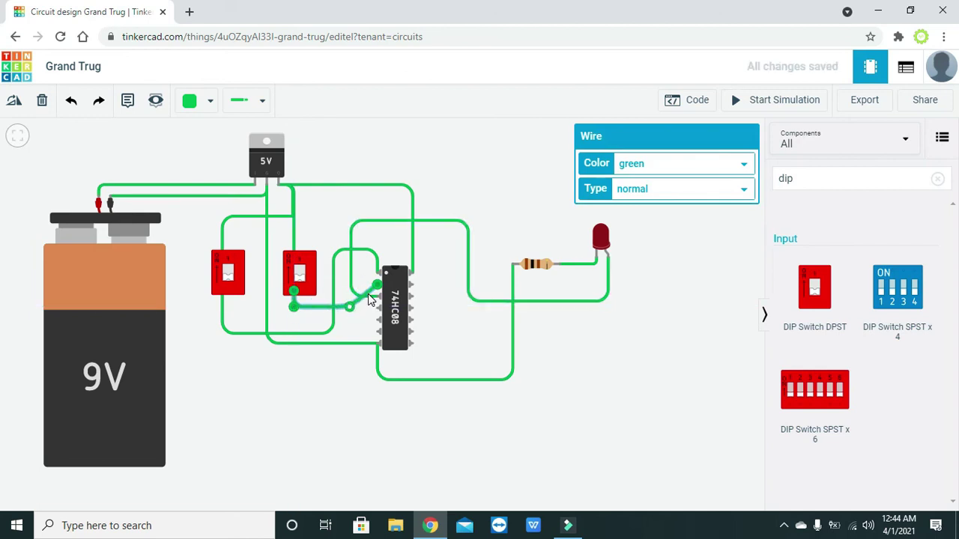
{"action": "left_click", "coordinate": [366, 290]}
{"action": "left_click", "coordinate": [366, 291]}
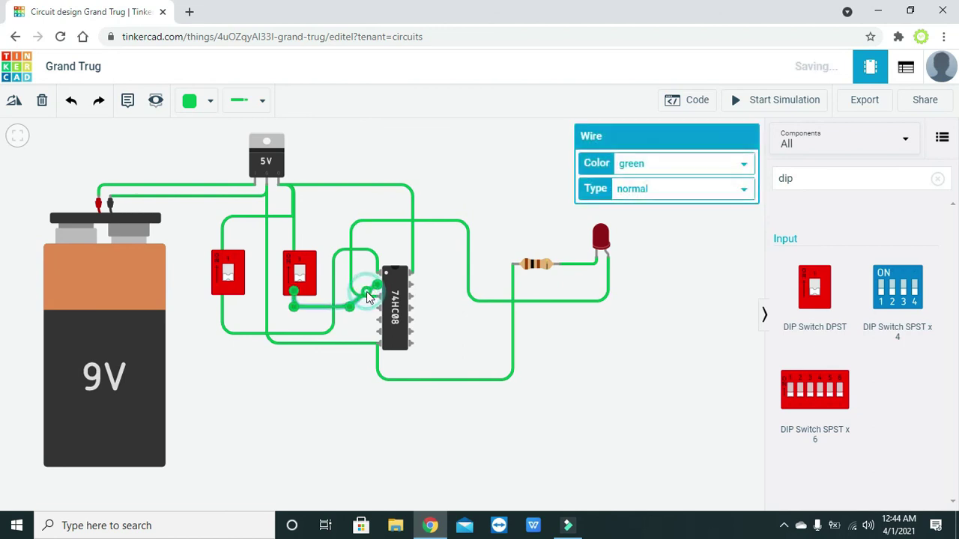
{"action": "left_click", "coordinate": [359, 310]}
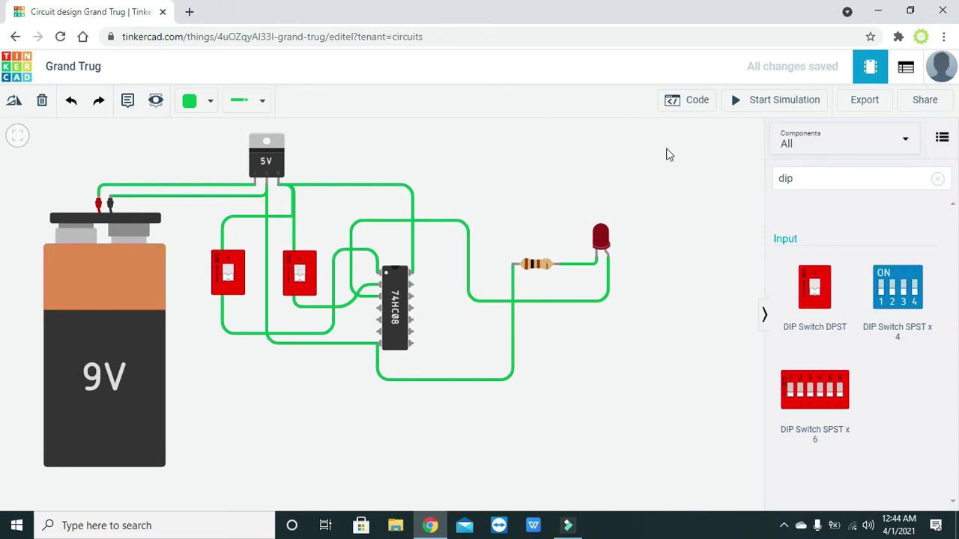
- Start the simulation and turn on both DIP switches, lighting the LED, then toggle the second switch
{"action": "left_click", "coordinate": [777, 107]}
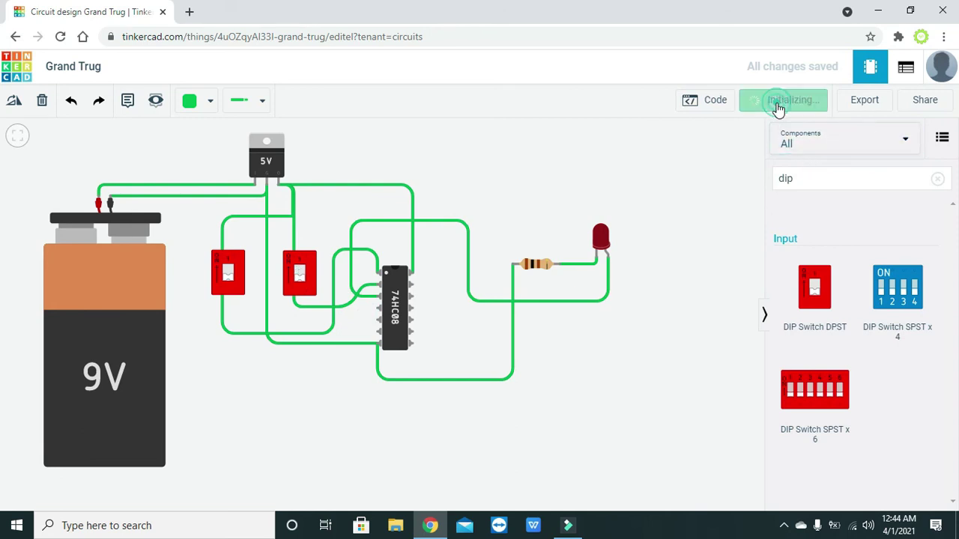
{"action": "left_click", "coordinate": [302, 277]}
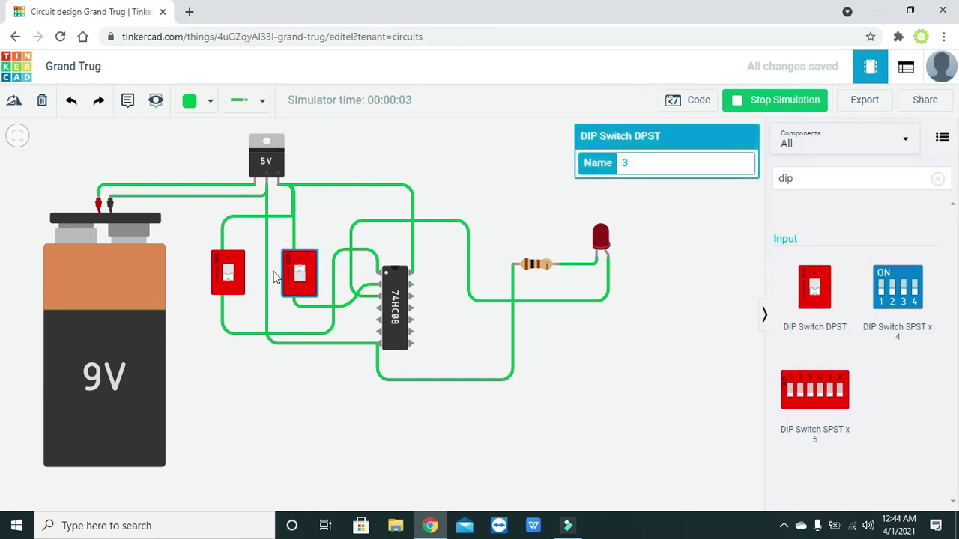
{"action": "left_click", "coordinate": [230, 273]}
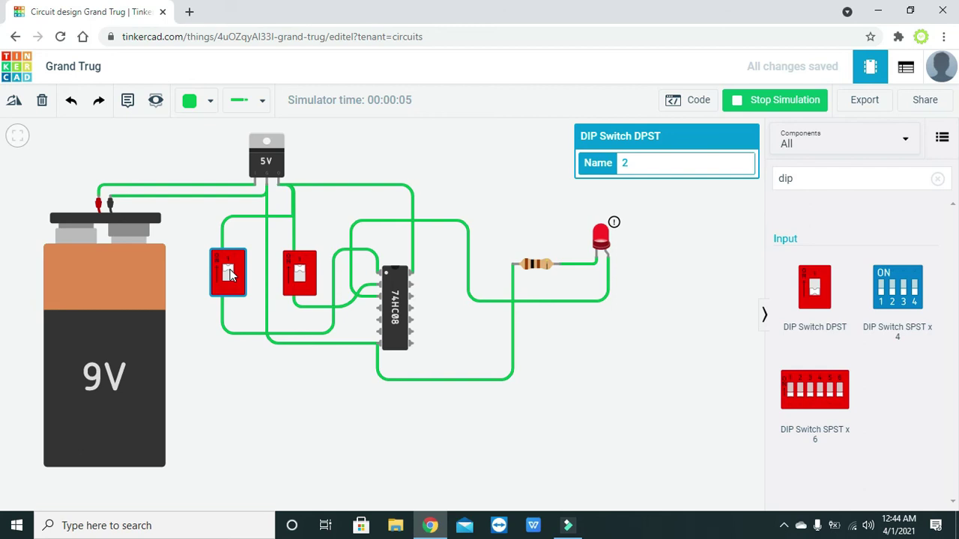
{"action": "left_click", "coordinate": [301, 275]}
{"action": "left_click", "coordinate": [301, 275]}
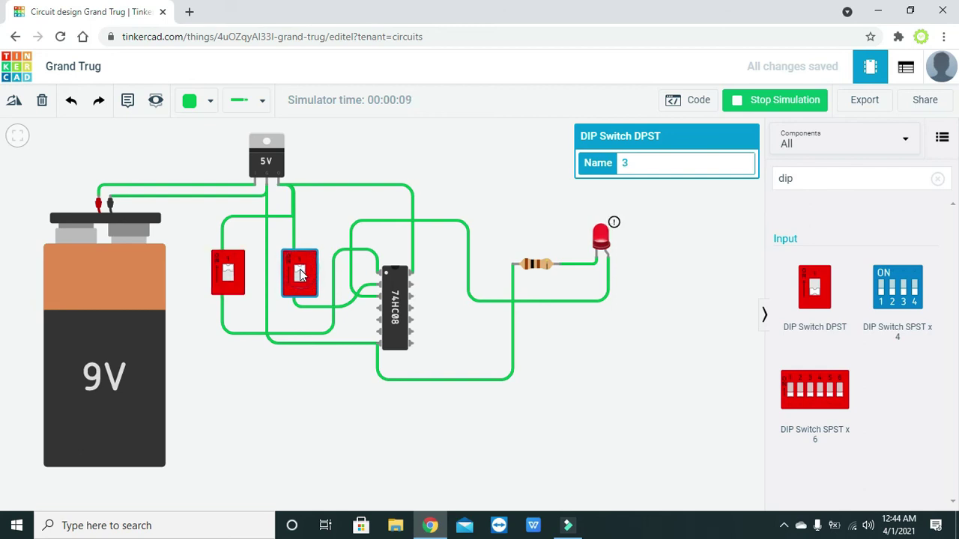
- Flip each switch individually to confirm the LED darkens unless both switches are on
{"action": "left_click", "coordinate": [231, 278]}
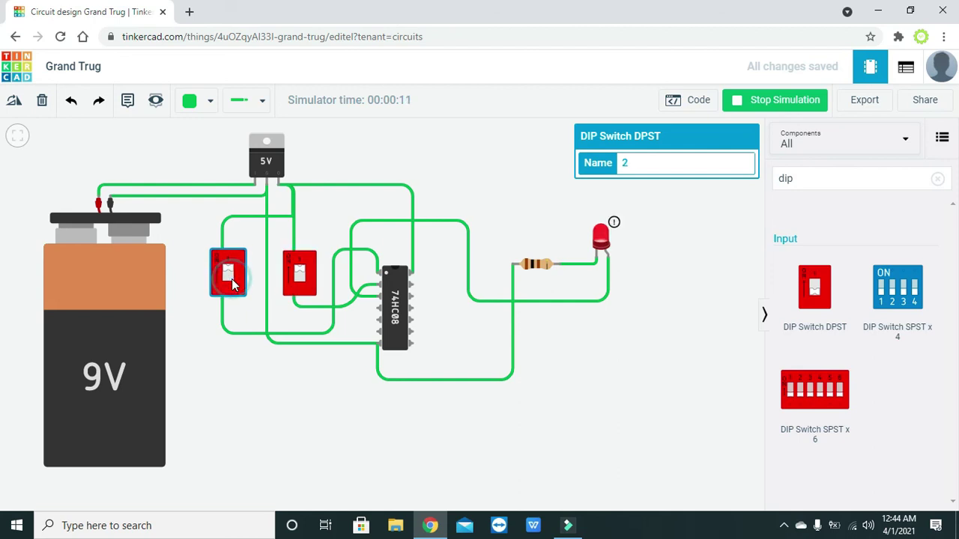
{"action": "left_click", "coordinate": [233, 279]}
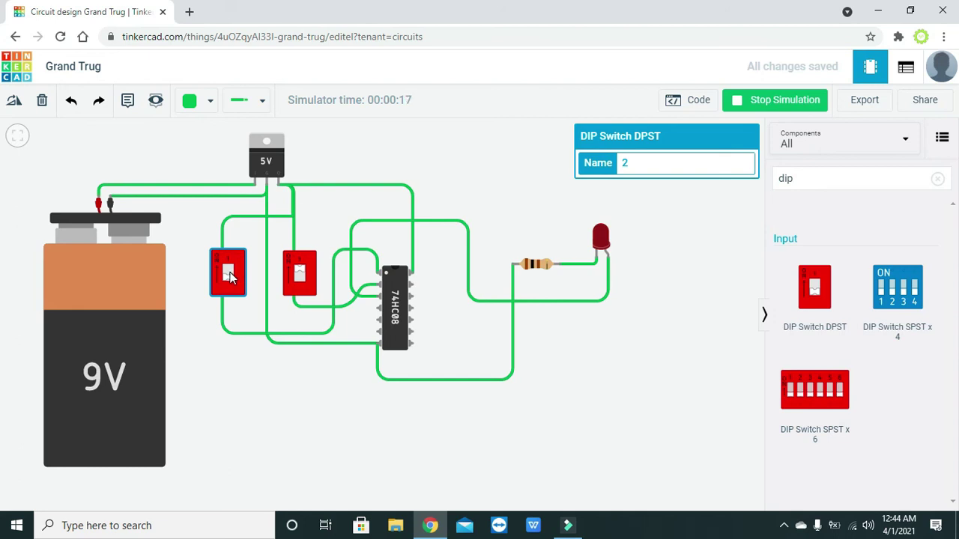
{"action": "left_click", "coordinate": [230, 277]}
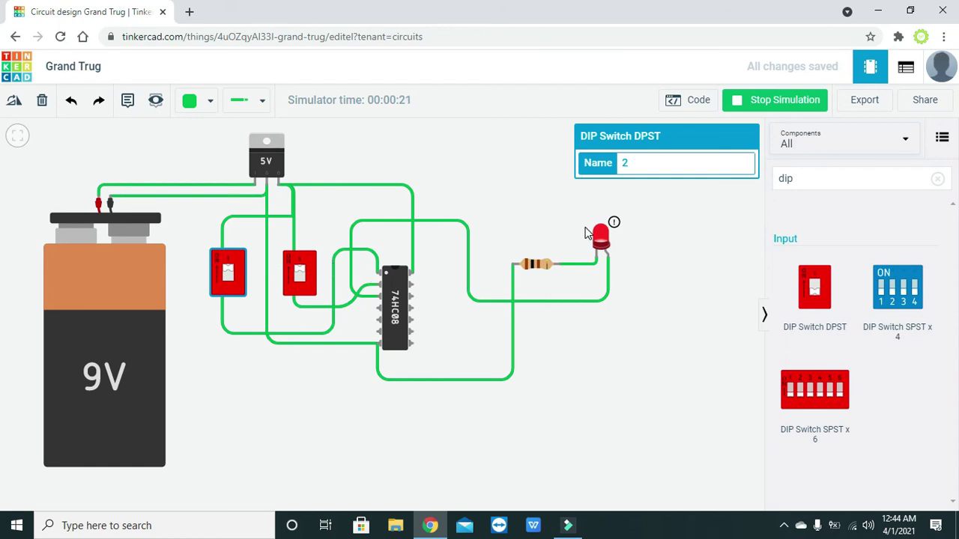
{"action": "mouse_move", "coordinate": [601, 243]}
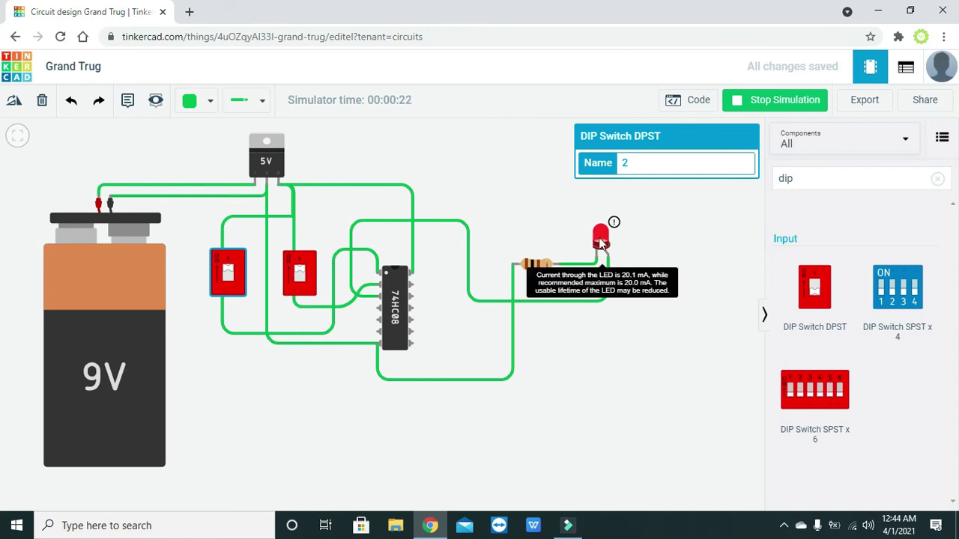
{"action": "left_click", "coordinate": [304, 276]}
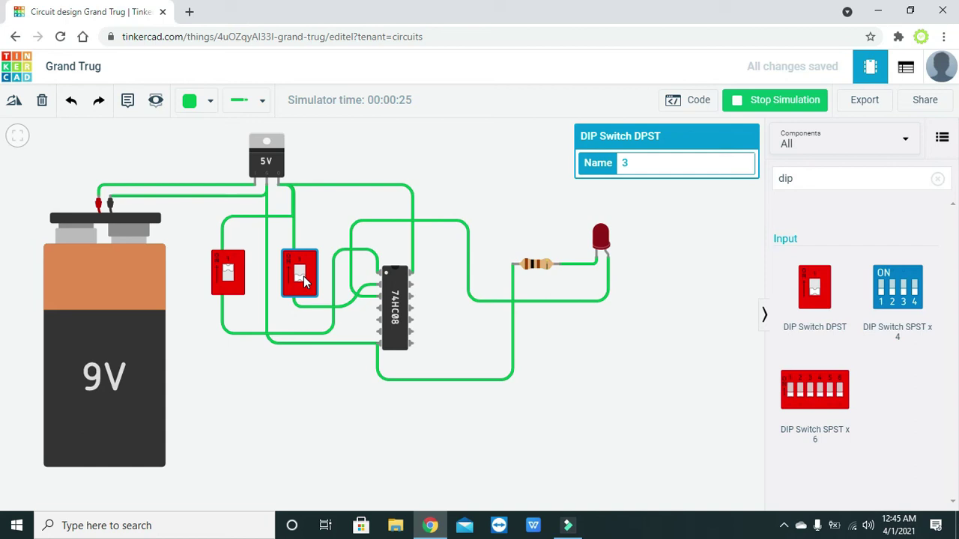
{"action": "left_click", "coordinate": [229, 279]}
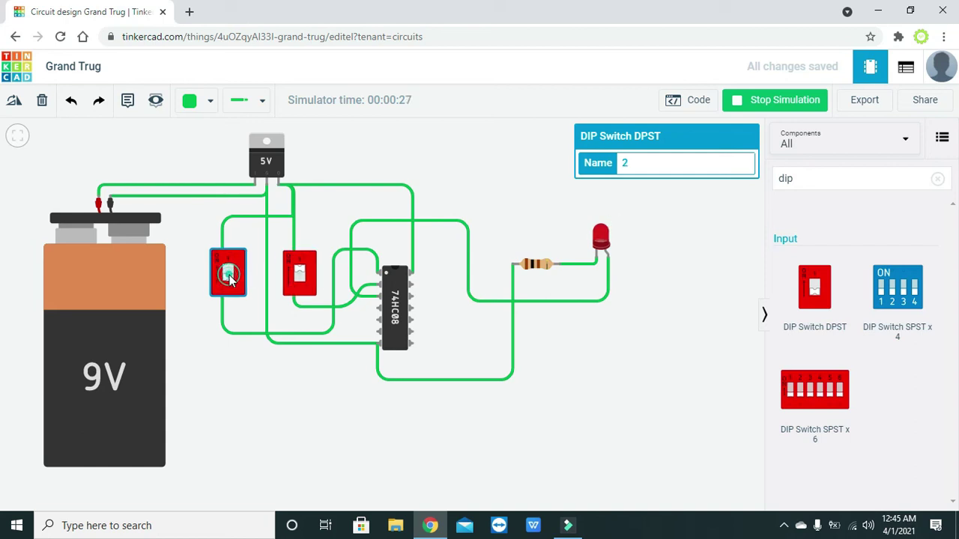
{"action": "left_click", "coordinate": [309, 277]}
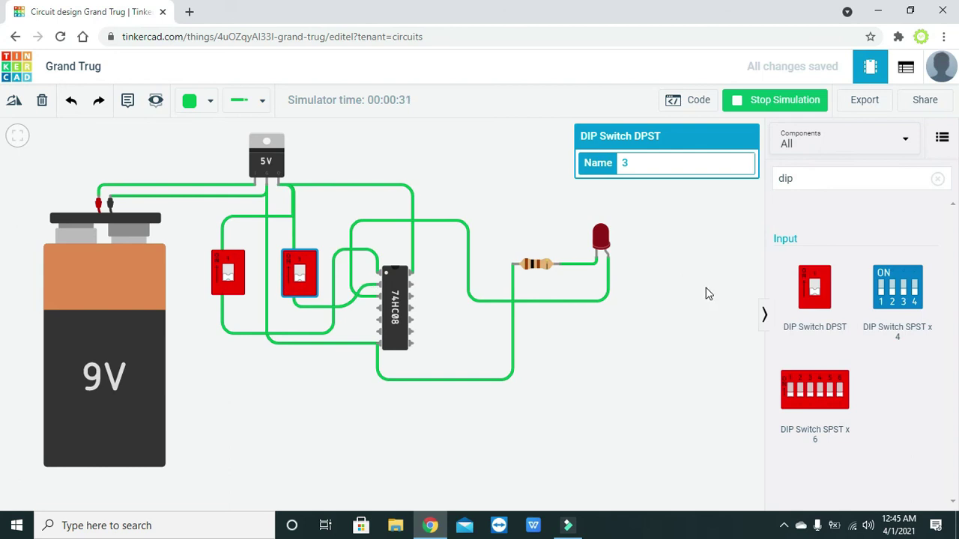
{"action": "left_click", "coordinate": [358, 321]}
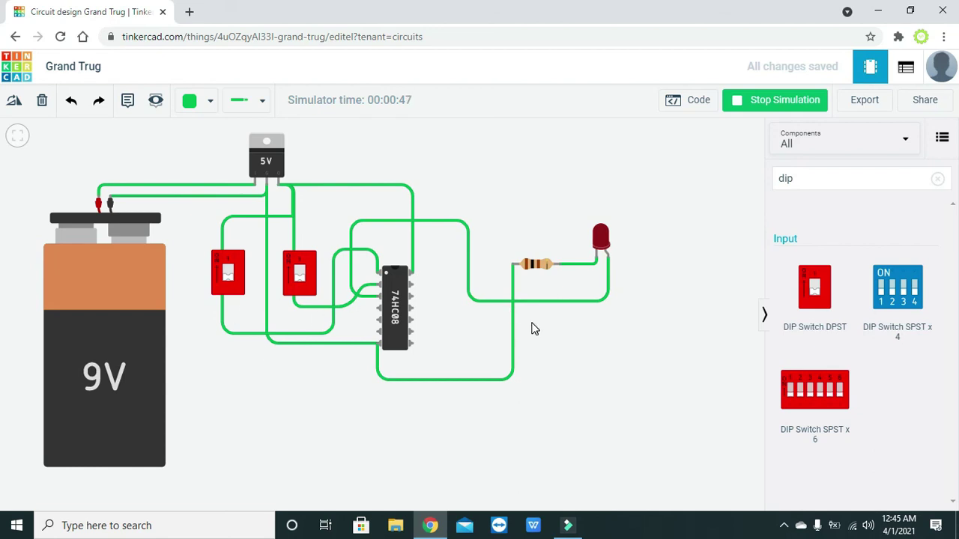
- Pan the view, then flip the right and left DIP switches once more to recheck the LED
{"action": "left_click_drag", "start_coordinate": [565, 346], "coordinate": [619, 355]}
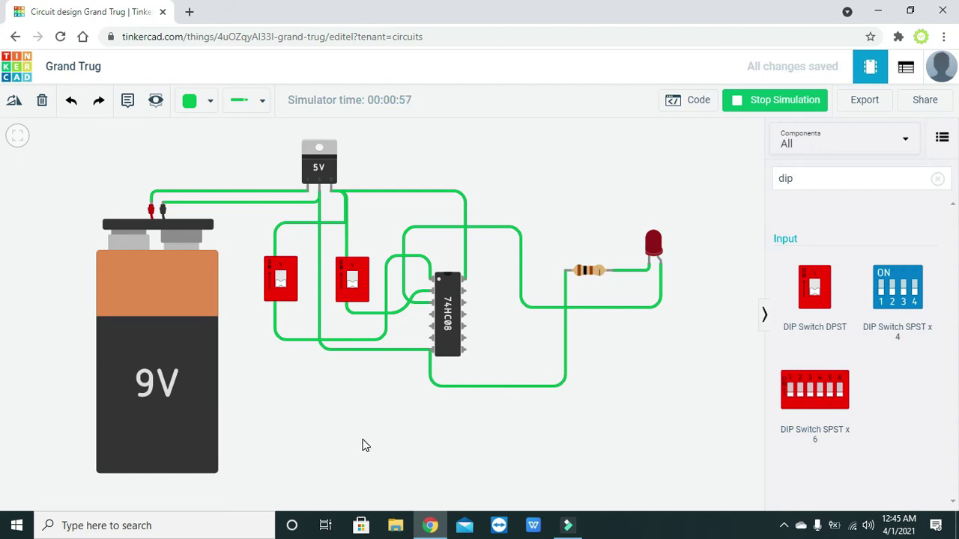
{"action": "left_click", "coordinate": [357, 281]}
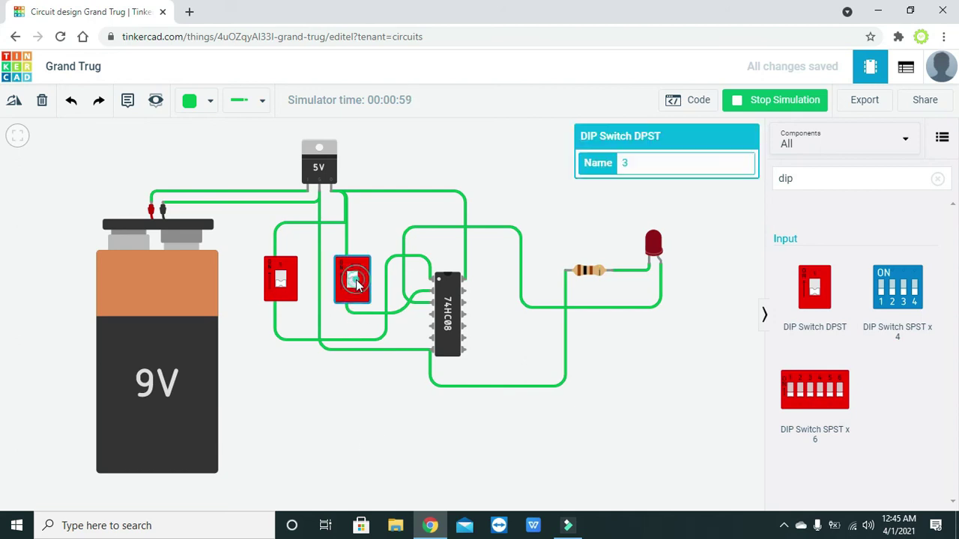
{"action": "left_click", "coordinate": [282, 279]}
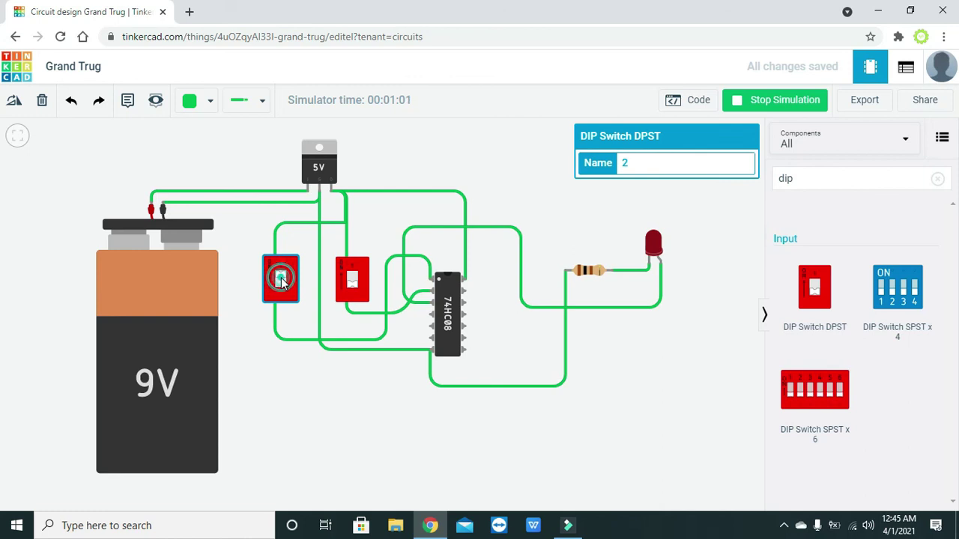
{"action": "left_click", "coordinate": [616, 345]}
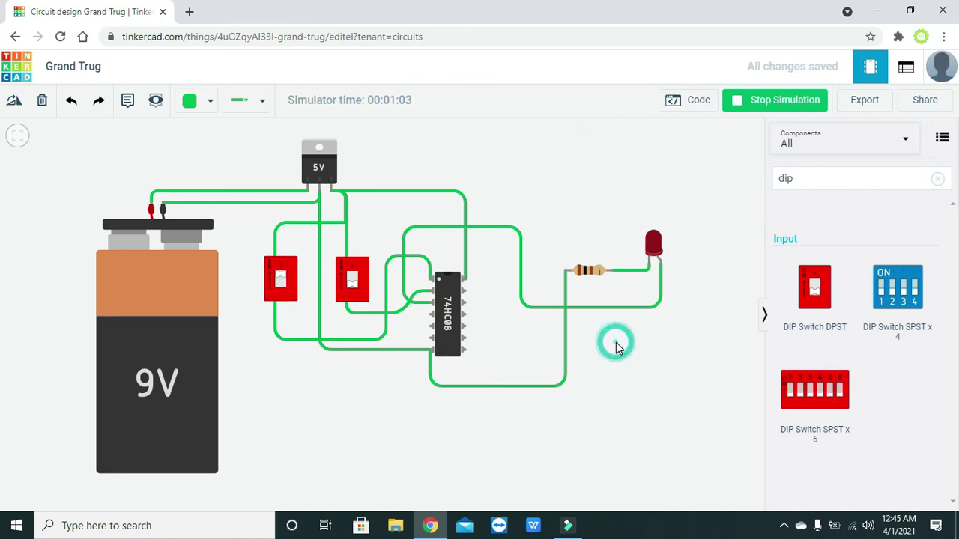